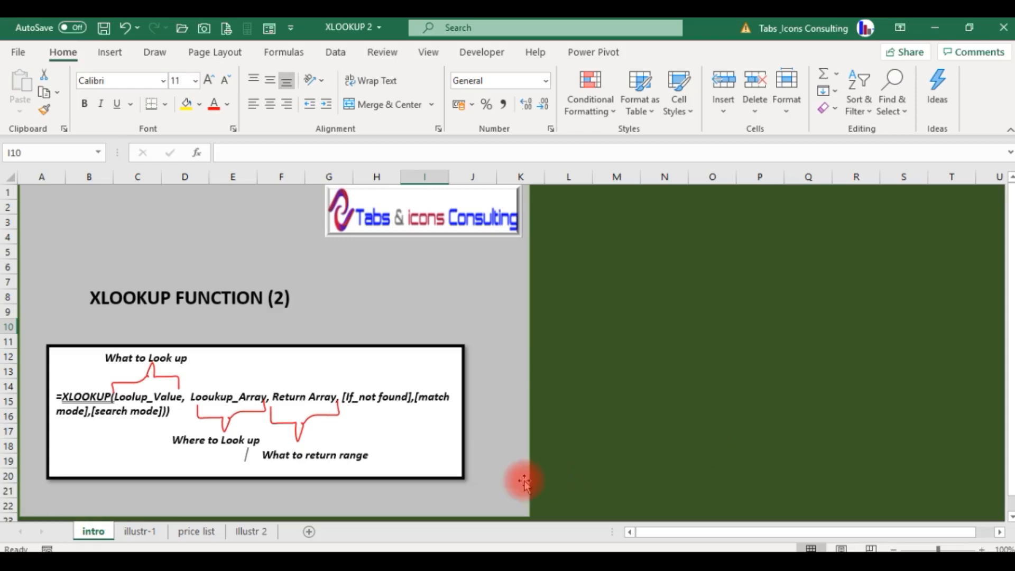
- Open the illustr-1 sheet and review the Category column beside the first empty Product Price cell, H2
{"action": "left_click", "coordinate": [140, 532]}
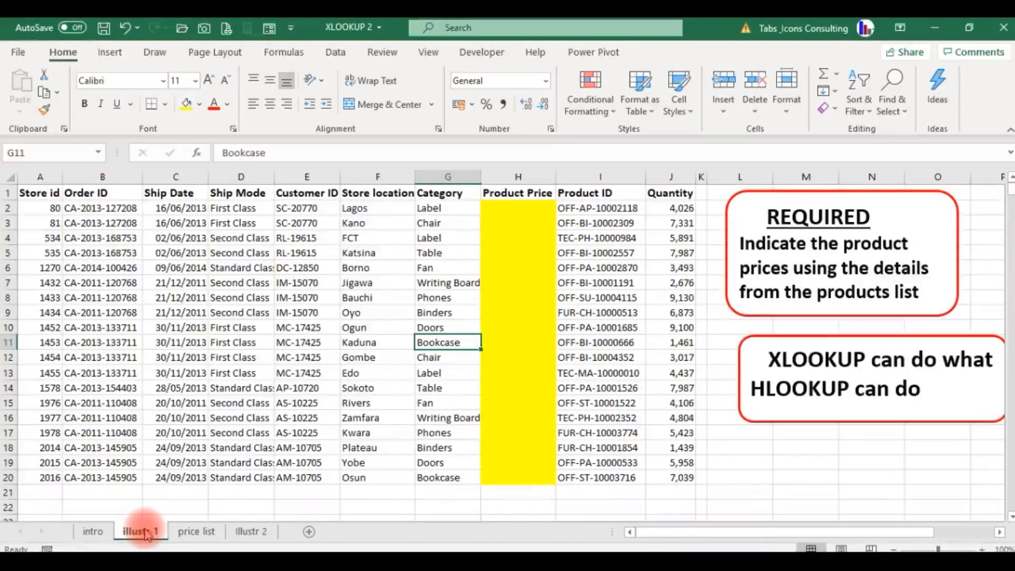
{"action": "key", "text": "Up"}
{"action": "key", "text": "Up"}
{"action": "key", "text": "Up"}
{"action": "key", "text": "Up"}
{"action": "key", "text": "Up"}
{"action": "key", "text": "Up"}
{"action": "key", "text": "Up"}
{"action": "key", "text": "Up"}
{"action": "key", "text": "Up"}
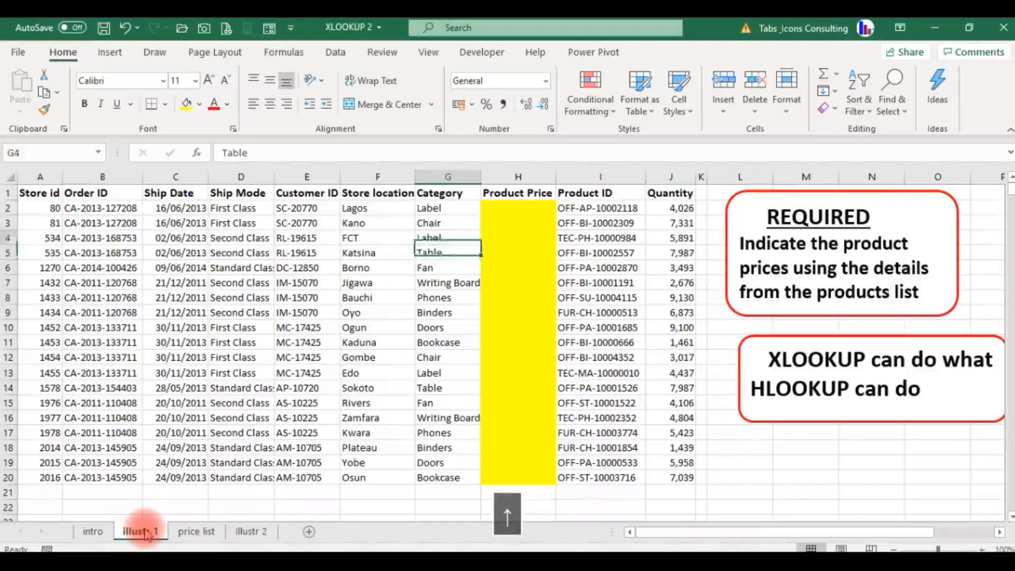
{"action": "key", "text": "Right"}
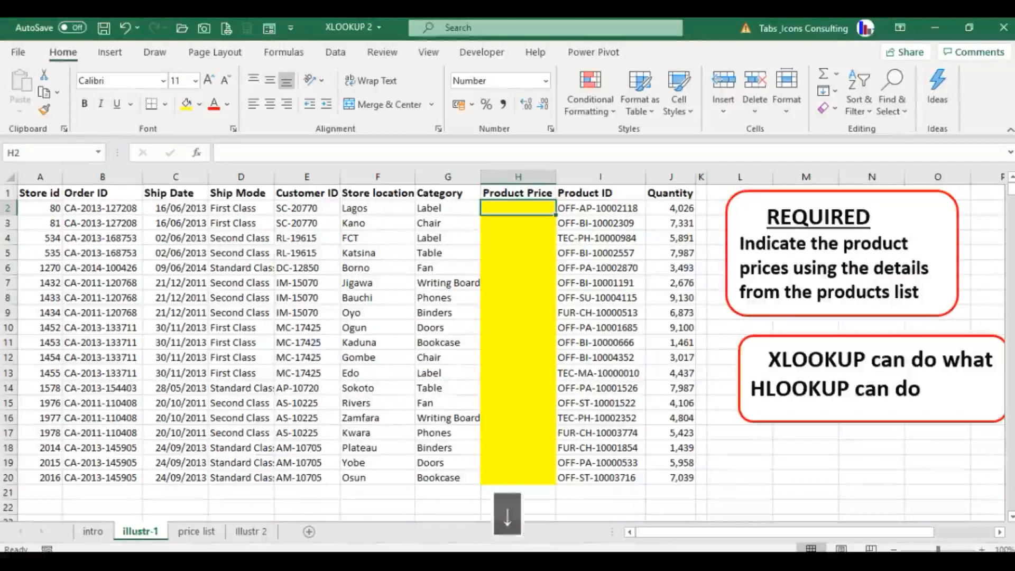
{"action": "key", "text": "Left"}
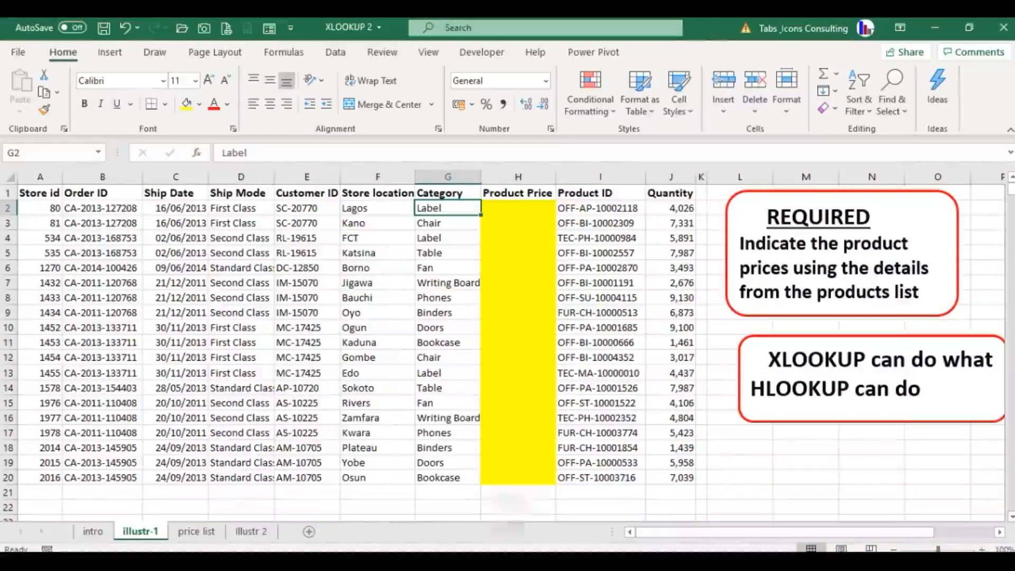
{"action": "key", "text": "Right"}
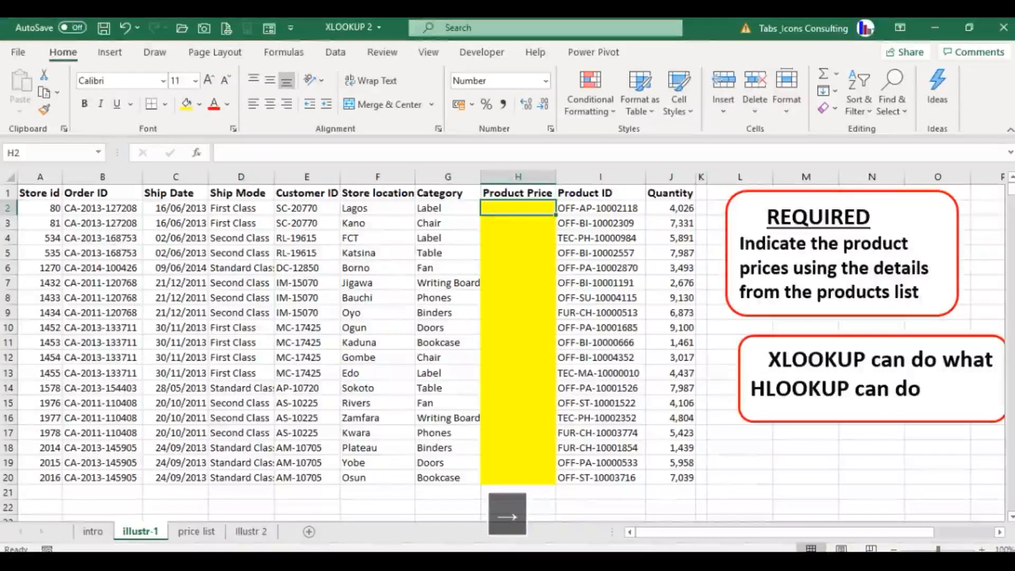
- Compare the Label category in G2 with its entry and price in the price list sheet, and return to illustr-1
{"action": "left_click", "coordinate": [196, 533]}
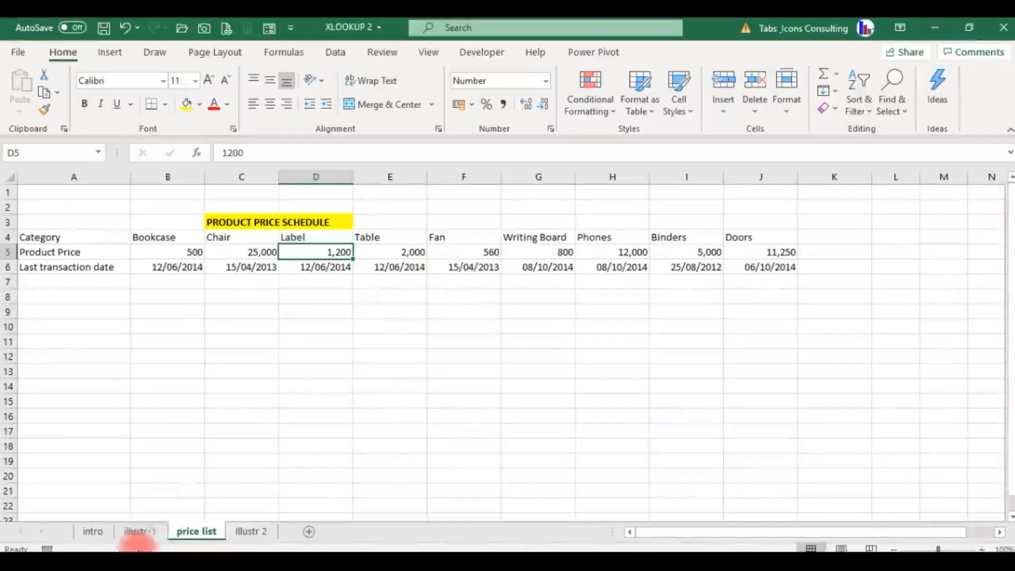
{"action": "left_click", "coordinate": [144, 529]}
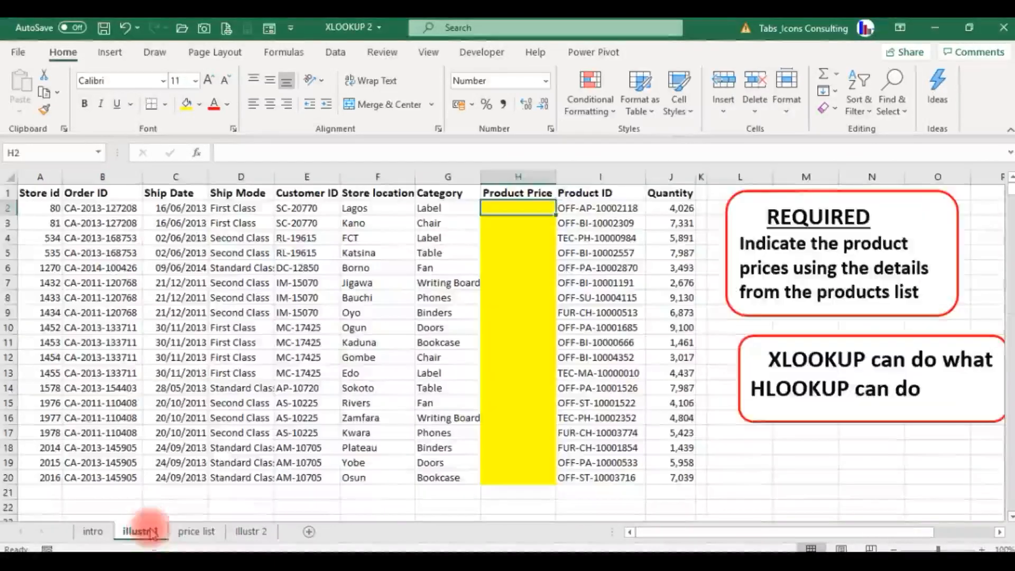
{"action": "left_click", "coordinate": [430, 210]}
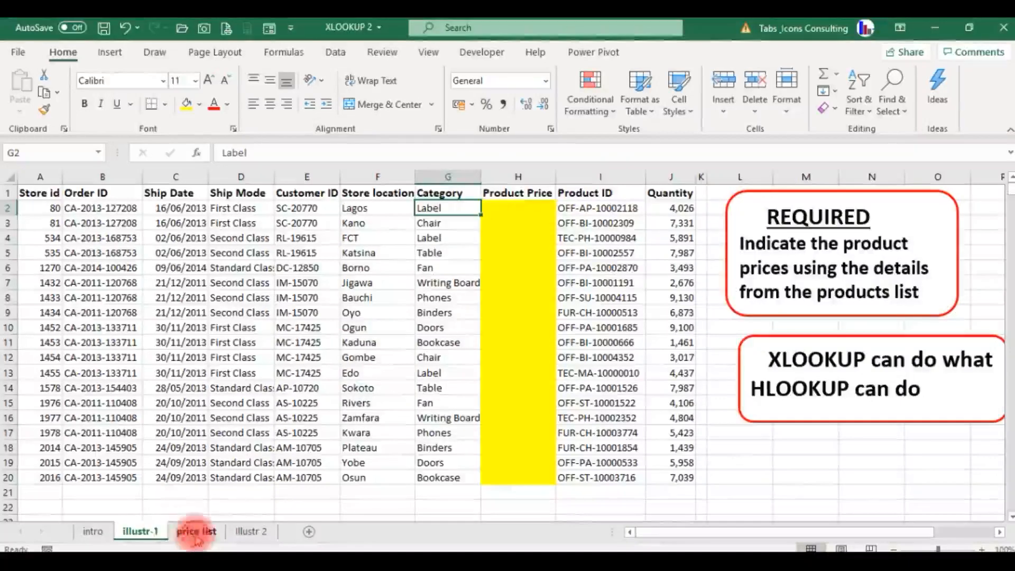
{"action": "left_click", "coordinate": [196, 533]}
{"action": "left_click", "coordinate": [310, 237]}
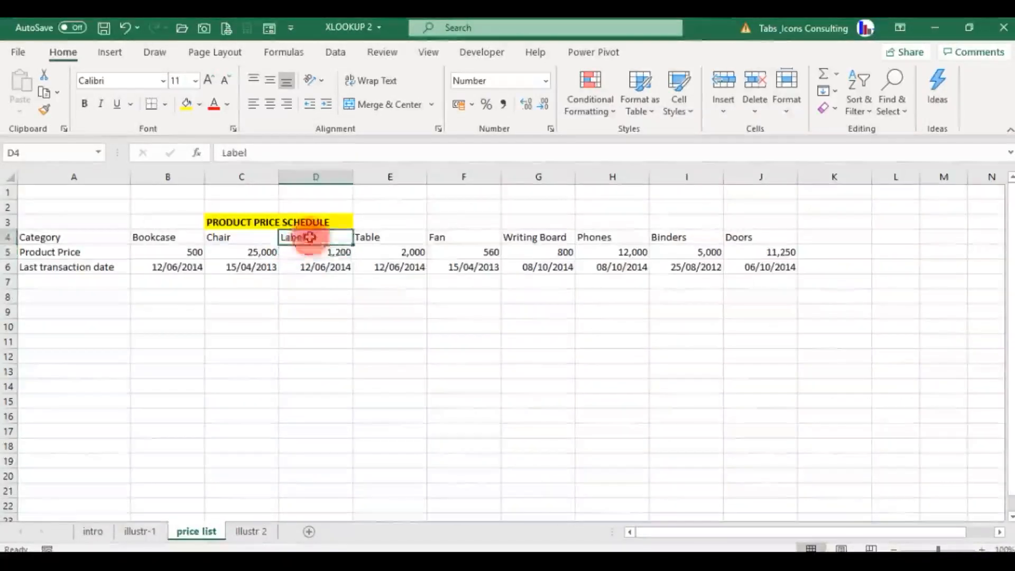
{"action": "left_click", "coordinate": [333, 253]}
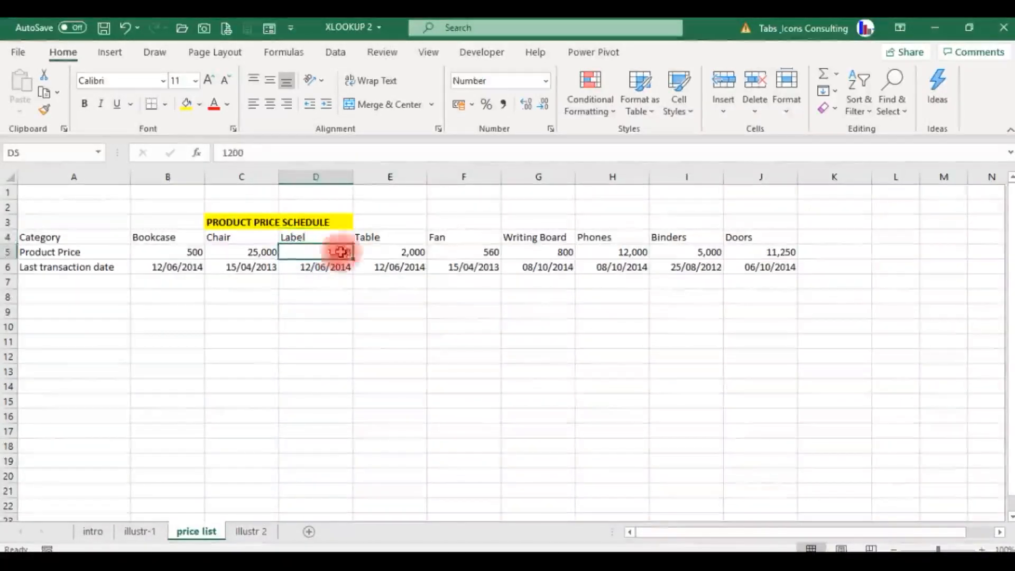
{"action": "left_click", "coordinate": [335, 234]}
{"action": "left_click", "coordinate": [206, 522]}
{"action": "left_click", "coordinate": [153, 534]}
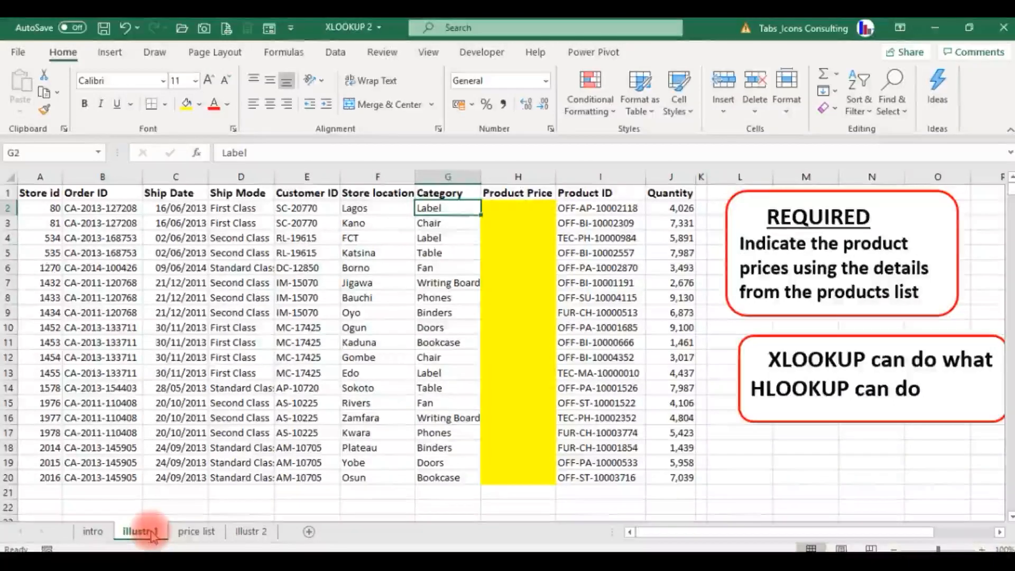
- Start an XLOOKUP formula in H2 with the category in G2 as the lookup value
{"action": "key", "text": "Right"}
{"action": "type", "text": "=xloo"}
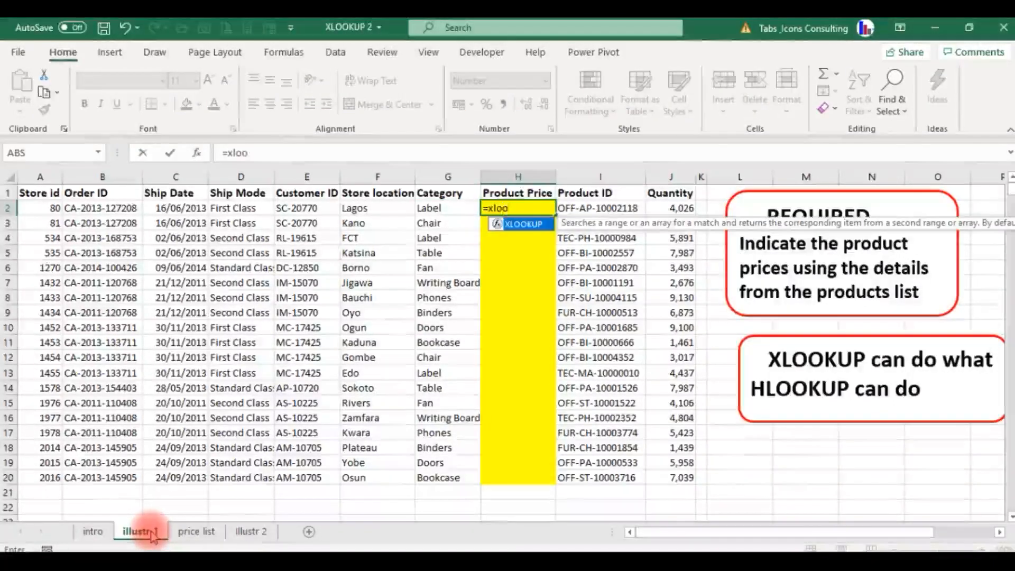
{"action": "key", "text": "Tab"}
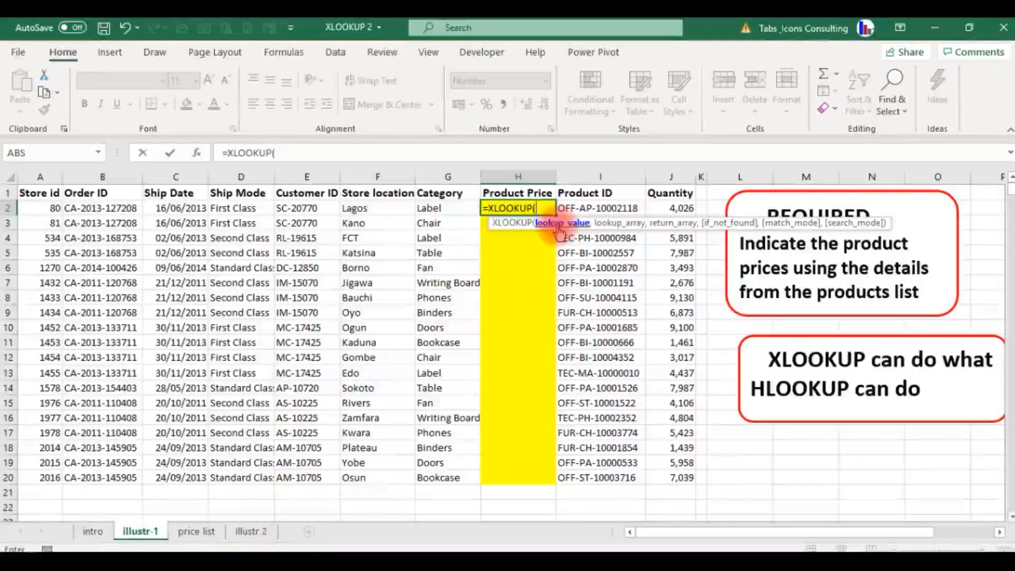
{"action": "left_click", "coordinate": [450, 208]}
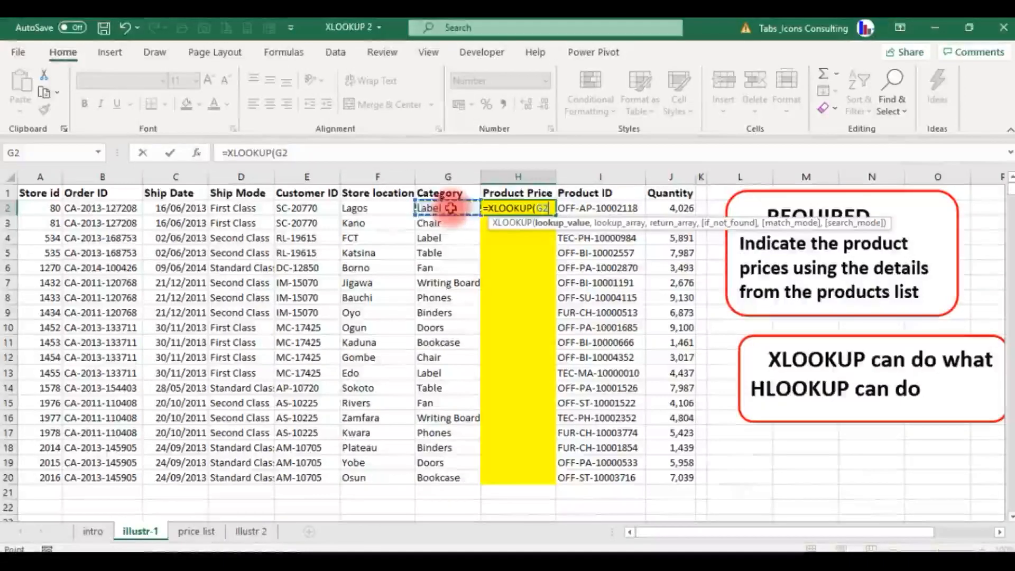
{"action": "type", "text": ","}
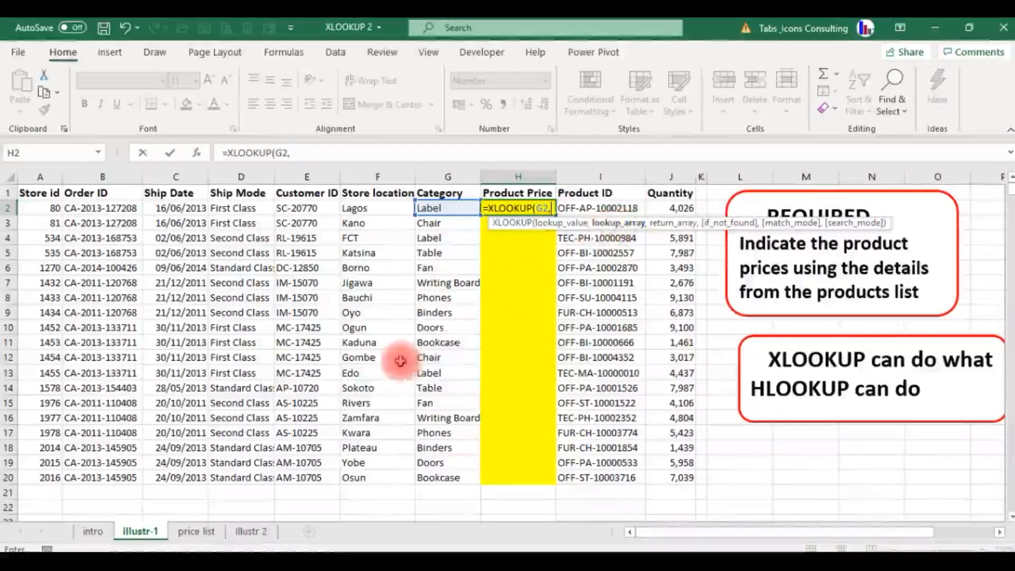
- Add the price list sheet's Category row as the lookup array, with the absolute reference $A$4:$J$4
{"action": "left_click", "coordinate": [194, 532]}
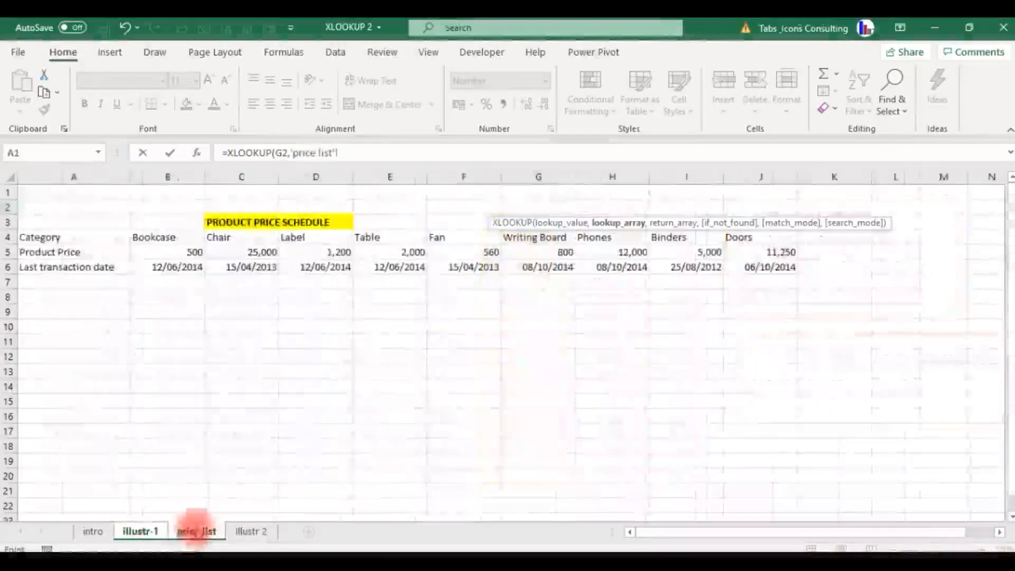
{"action": "left_click", "coordinate": [45, 238]}
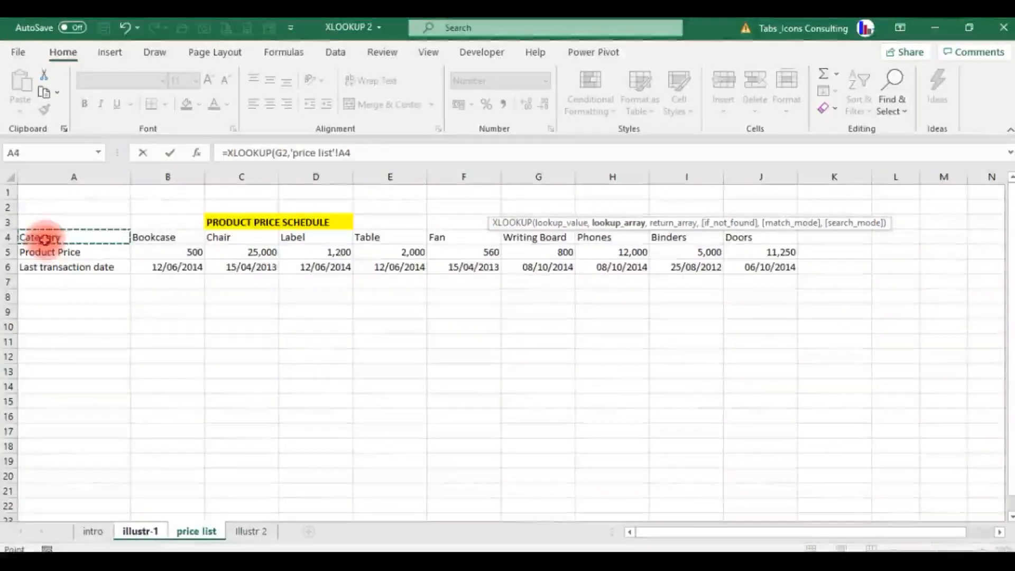
{"action": "key", "text": "shift+Right"}
{"action": "key", "text": "shift+Right"}
{"action": "key", "text": "shift+Right"}
{"action": "key", "text": "shift+Right"}
{"action": "key", "text": "shift+Right"}
{"action": "key", "text": "shift+Right"}
{"action": "key", "text": "shift+Right"}
{"action": "key", "text": "shift+Right"}
{"action": "key", "text": "shift+Right"}
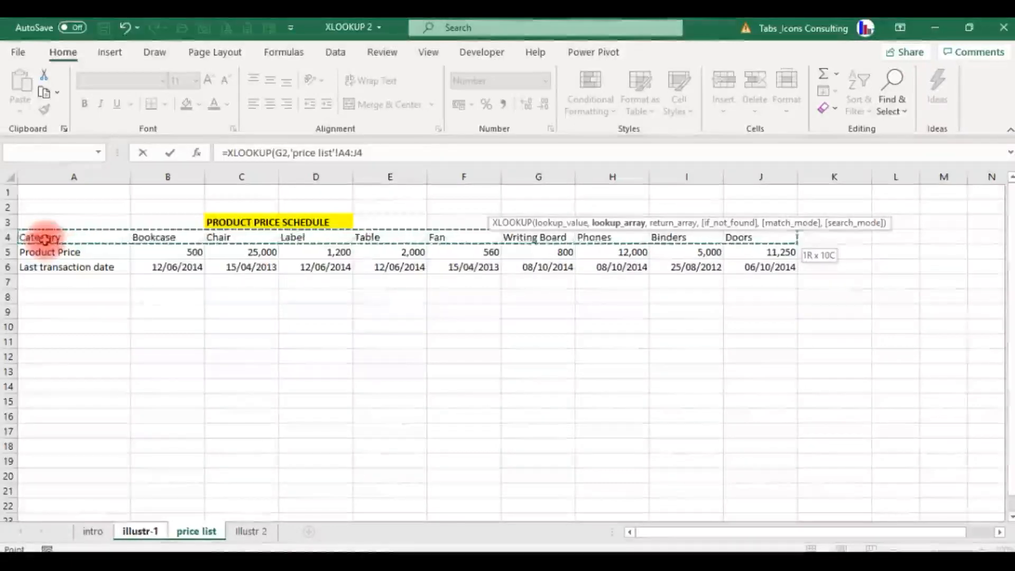
{"action": "key", "text": "F4"}
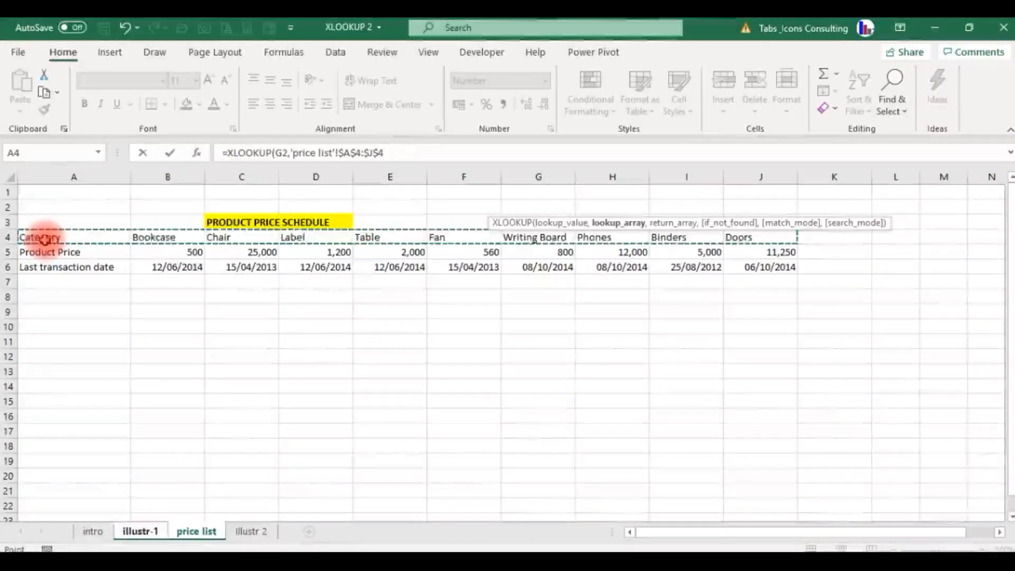
{"action": "type", "text": ","}
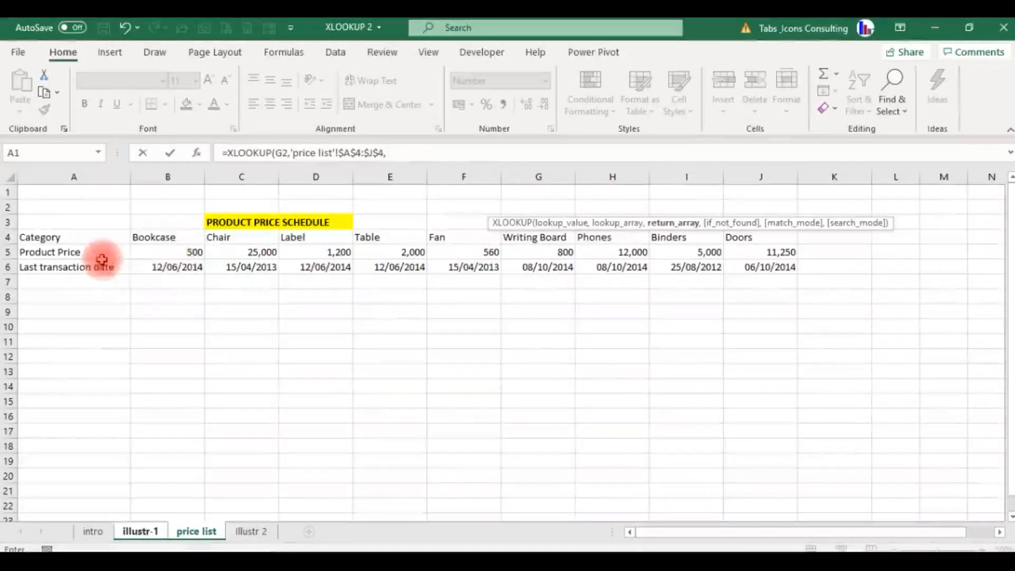
- Add the price list sheet's Product Price row as the return array, with the absolute reference $A$5:$J$5, and complete the formula
{"action": "left_click", "coordinate": [63, 254]}
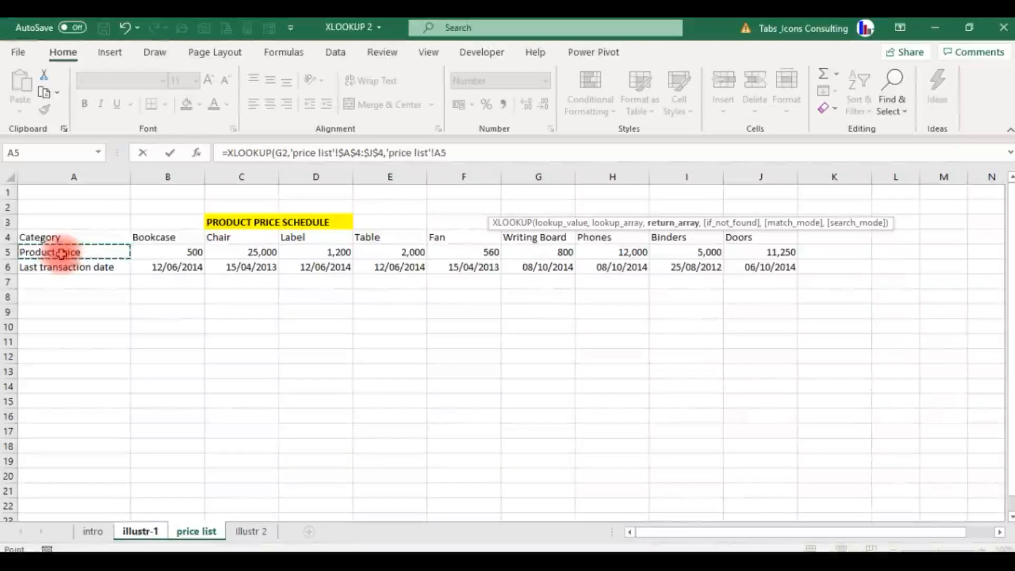
{"action": "key", "text": "shift+Right"}
{"action": "key", "text": "shift+Right"}
{"action": "key", "text": "shift+Right"}
{"action": "key", "text": "shift+Right"}
{"action": "key", "text": "shift+Right"}
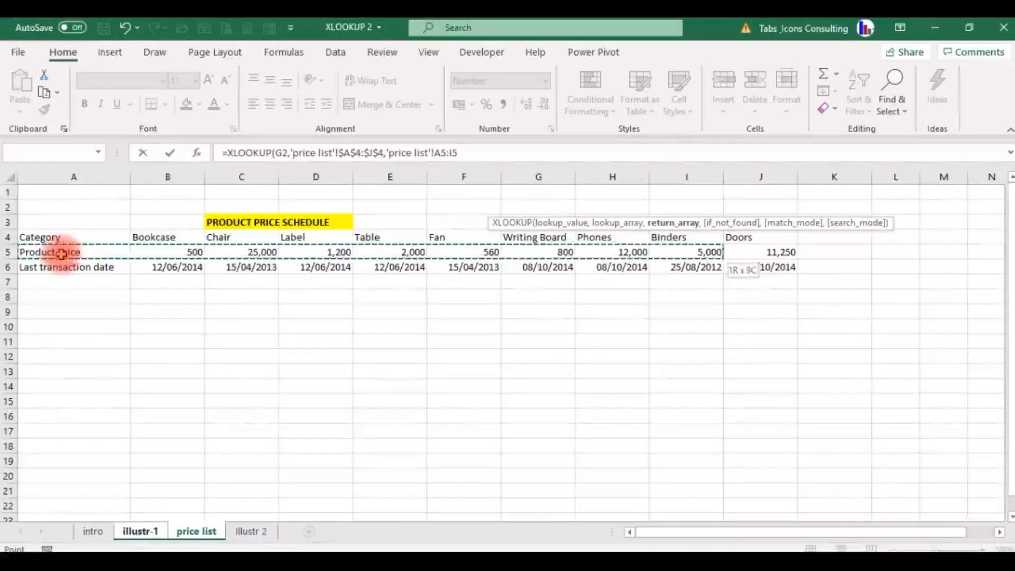
{"action": "key", "text": "shift+Right"}
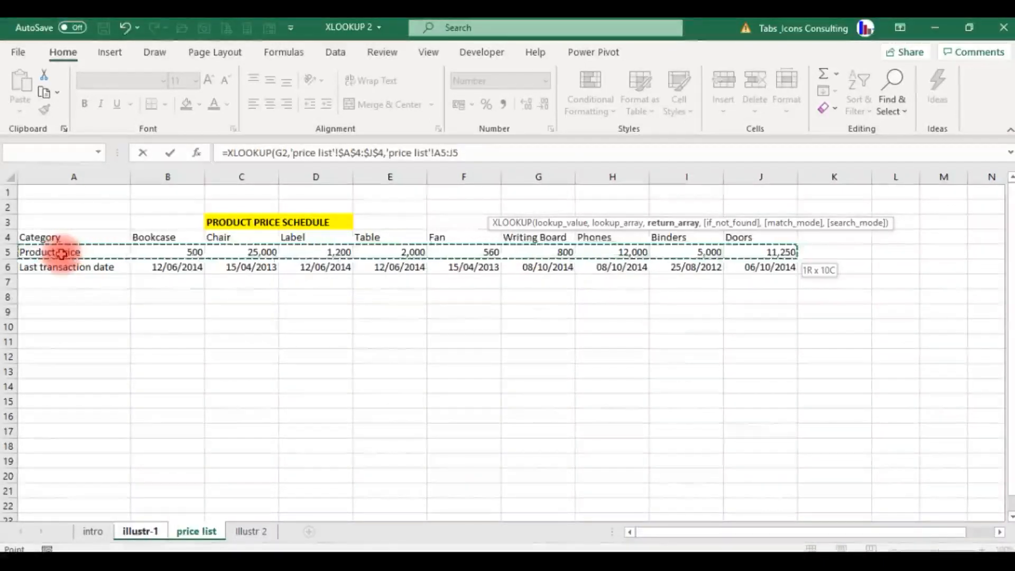
{"action": "key", "text": "F4"}
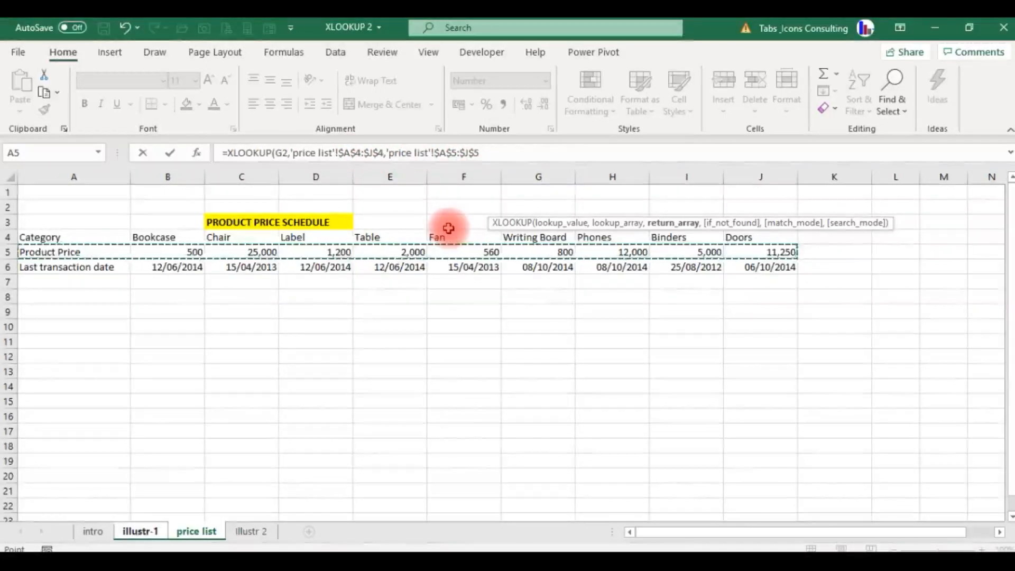
{"action": "key", "text": "Return"}
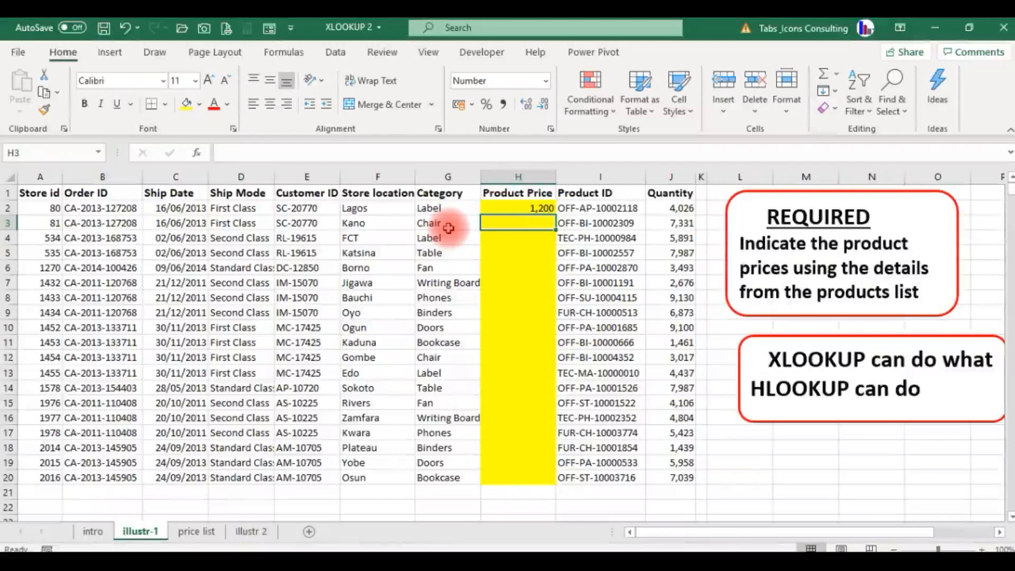
- Check the H2 price against the price list sheet and fill the formula down the Product Price column to H20
{"action": "left_click", "coordinate": [529, 209]}
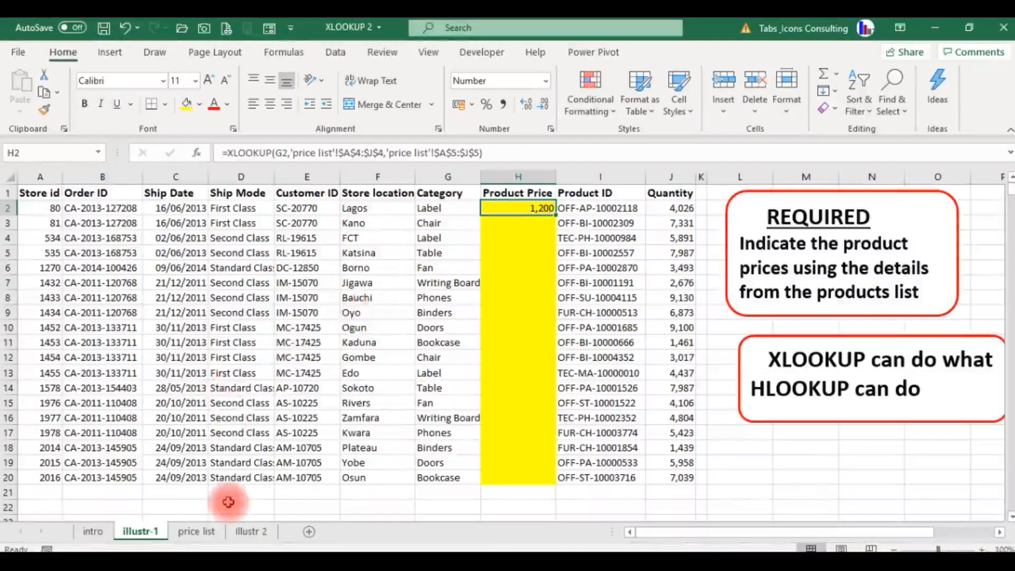
{"action": "left_click", "coordinate": [196, 531]}
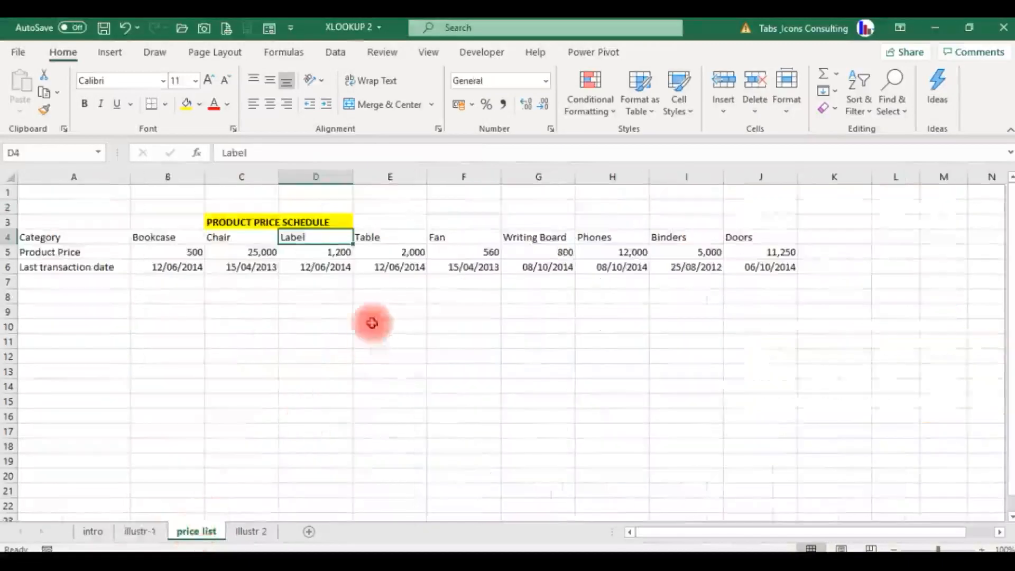
{"action": "left_click", "coordinate": [136, 528]}
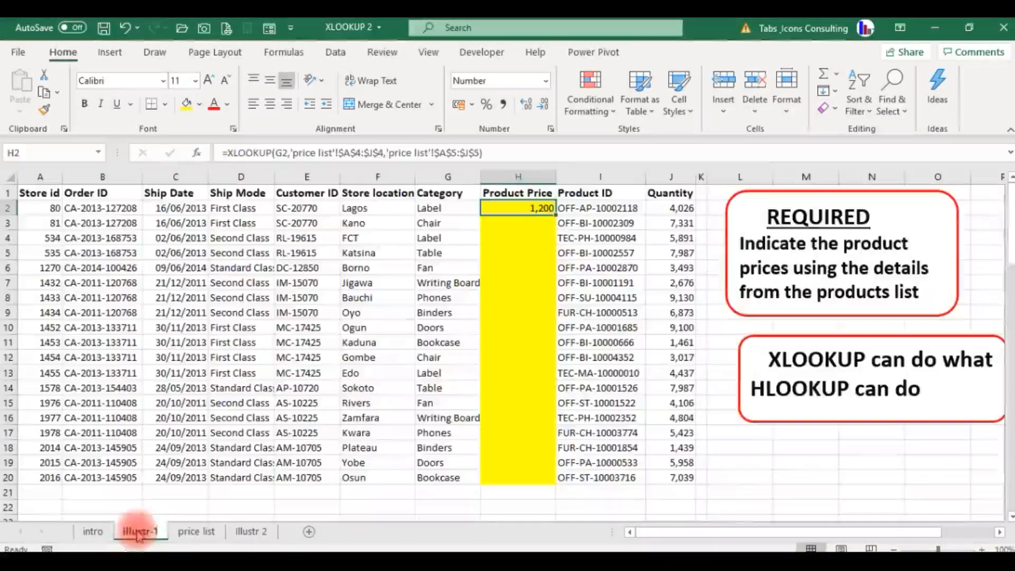
{"action": "double_click", "coordinate": [555, 215]}
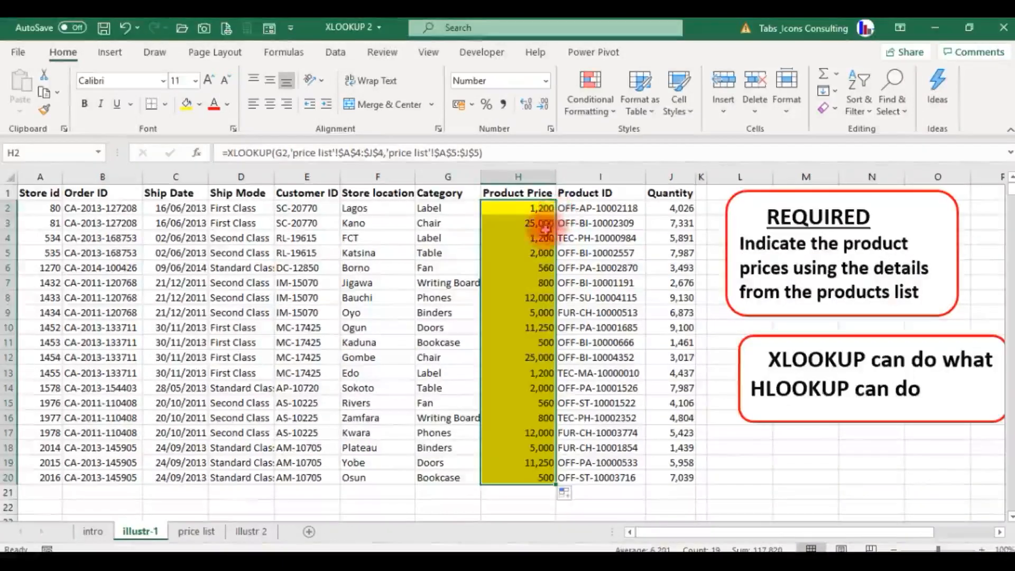
- Verify the filled prices by comparing the Phones price in H8 with its entry in the price list sheet
{"action": "left_click", "coordinate": [545, 235]}
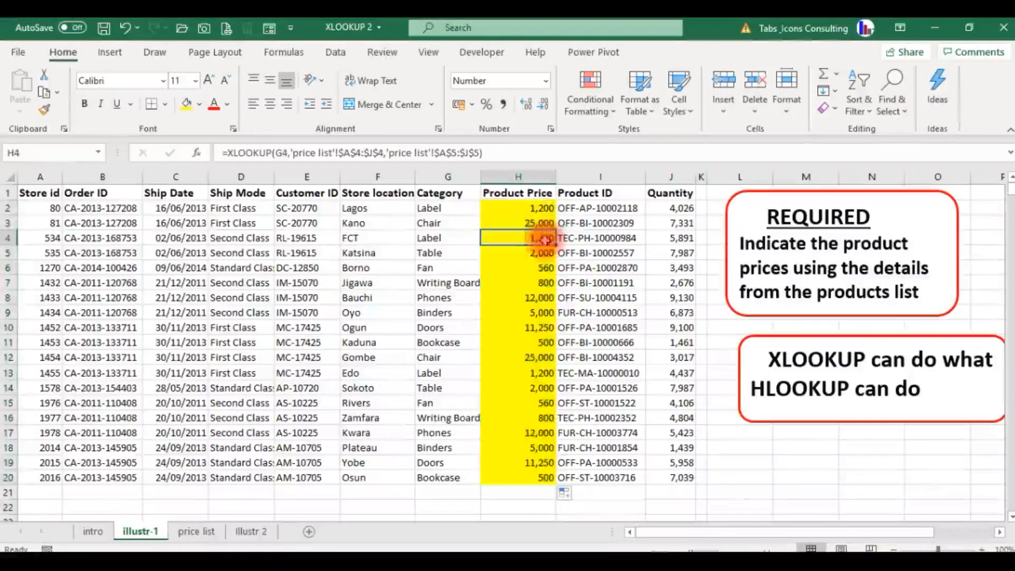
{"action": "left_click", "coordinate": [529, 296]}
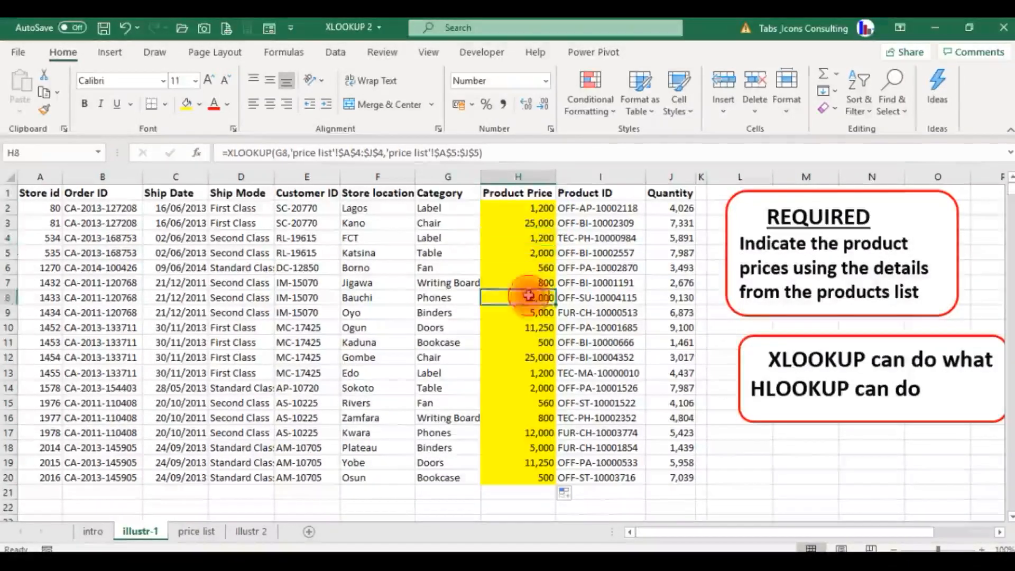
{"action": "left_click", "coordinate": [197, 532]}
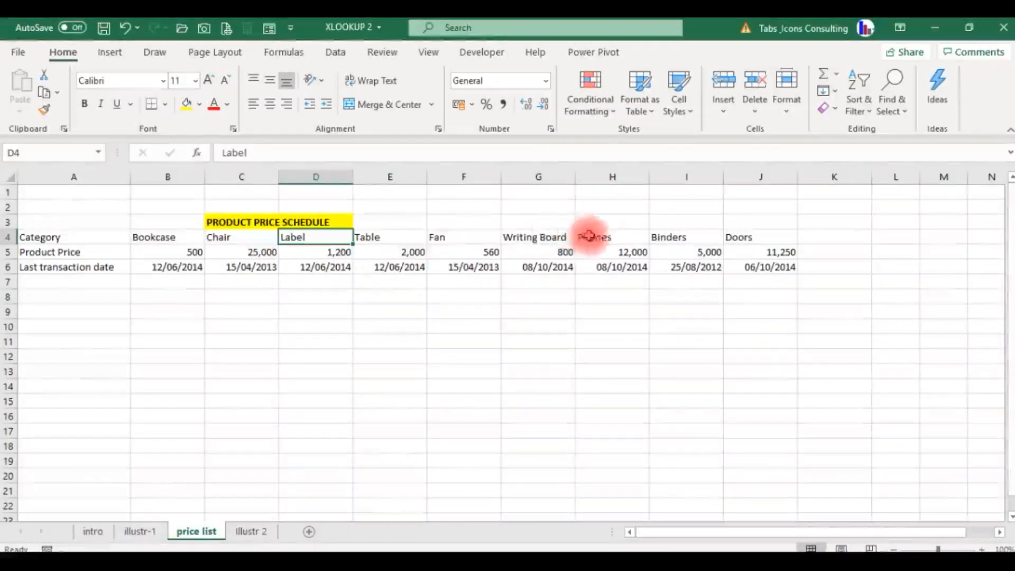
{"action": "left_click", "coordinate": [609, 237]}
{"action": "left_click", "coordinate": [617, 254]}
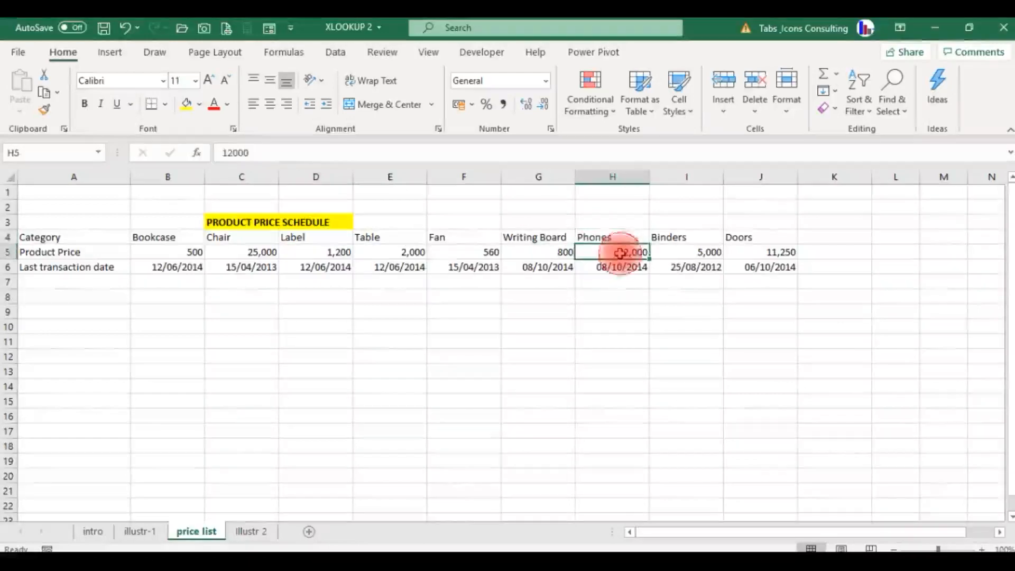
{"action": "left_click", "coordinate": [150, 532]}
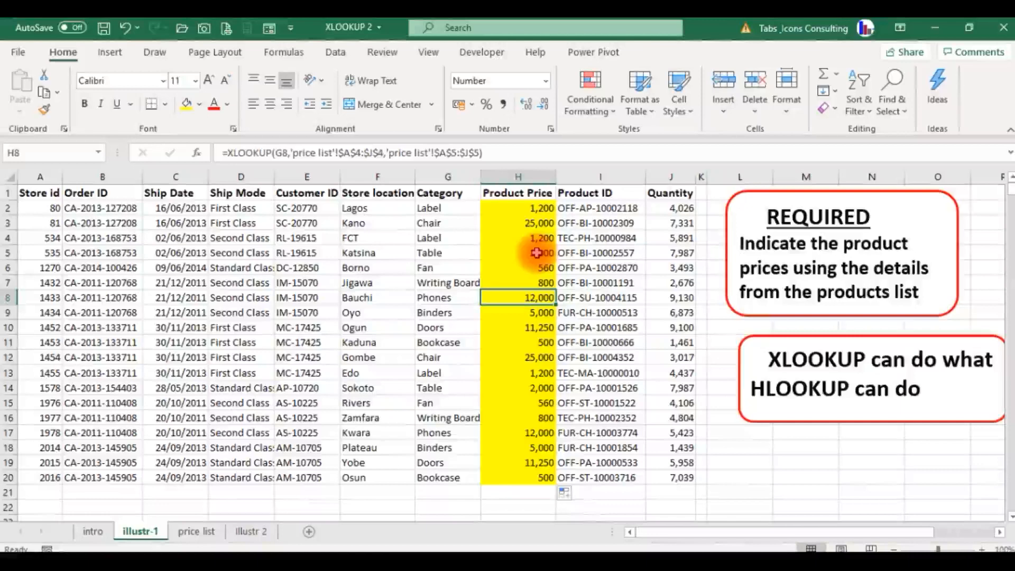
- Clear the existing best-student results from I3:K5 on the Illustr 2 sheet
{"action": "left_click", "coordinate": [253, 533]}
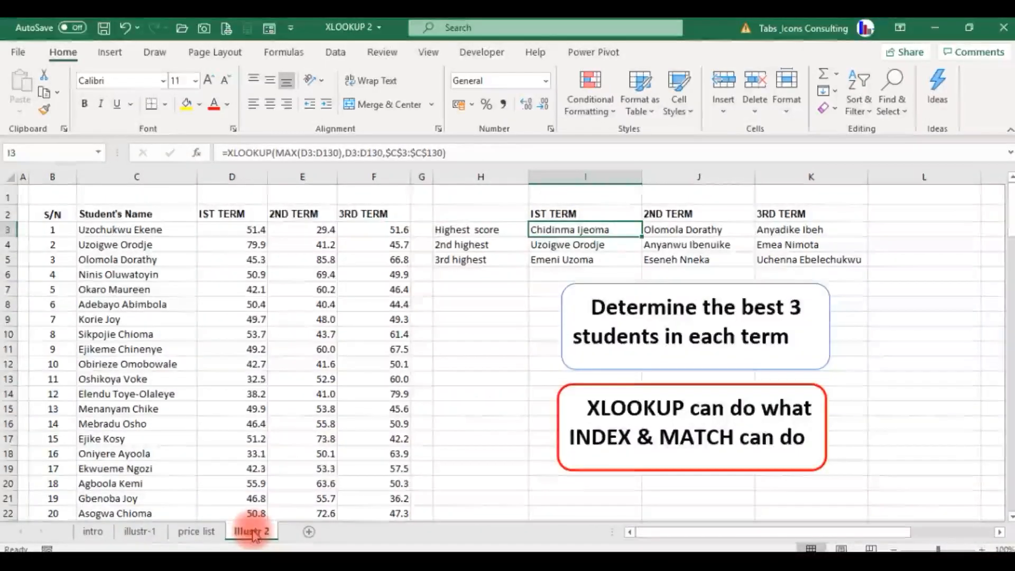
{"action": "key", "text": "shift+Down"}
{"action": "key", "text": "shift+Down"}
{"action": "key", "text": "shift+Right"}
{"action": "key", "text": "shift+Right"}
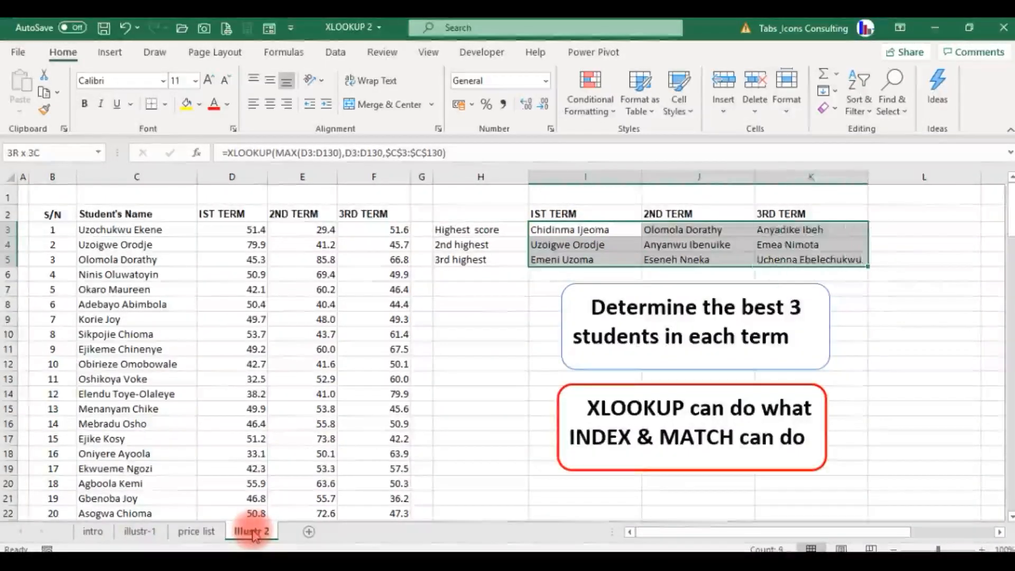
{"action": "key", "text": "Delete"}
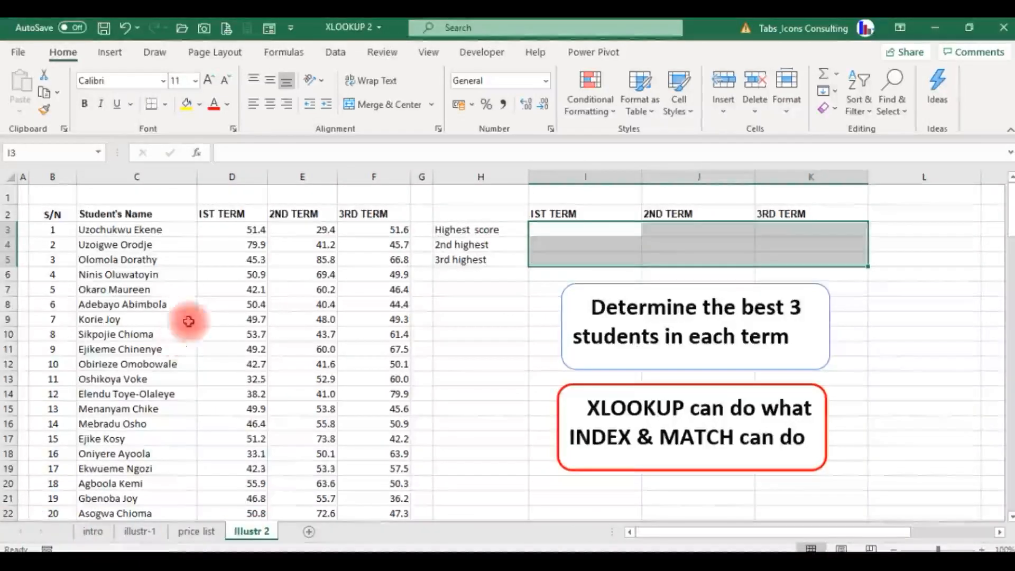
{"action": "left_click", "coordinate": [156, 321]}
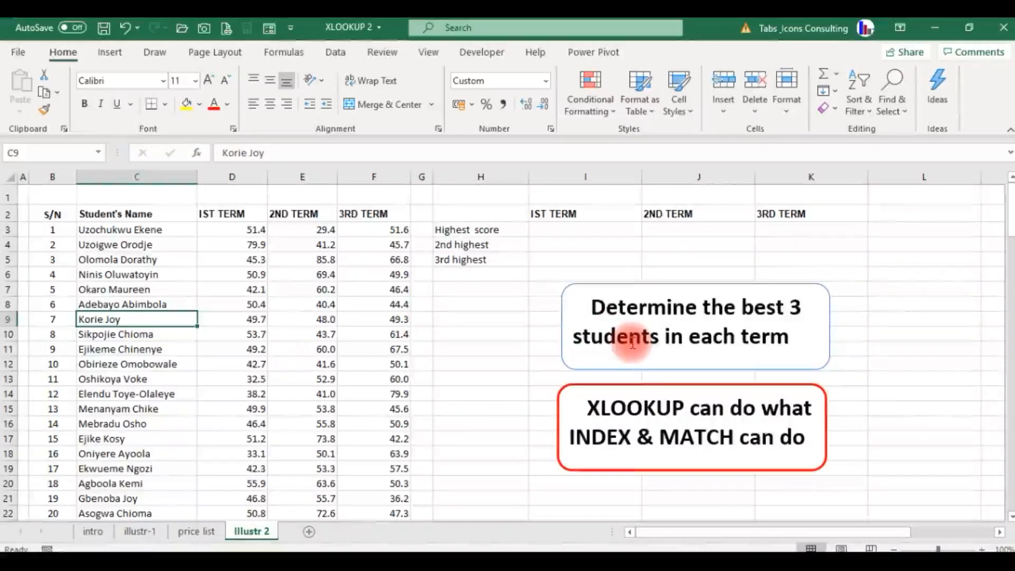
- Enter the rank numbers 1, 2 and 3 in G3:G5 beside the Highest score, 2nd highest and 3rd highest labels
{"action": "left_click", "coordinate": [435, 230]}
{"action": "left_click", "coordinate": [420, 229]}
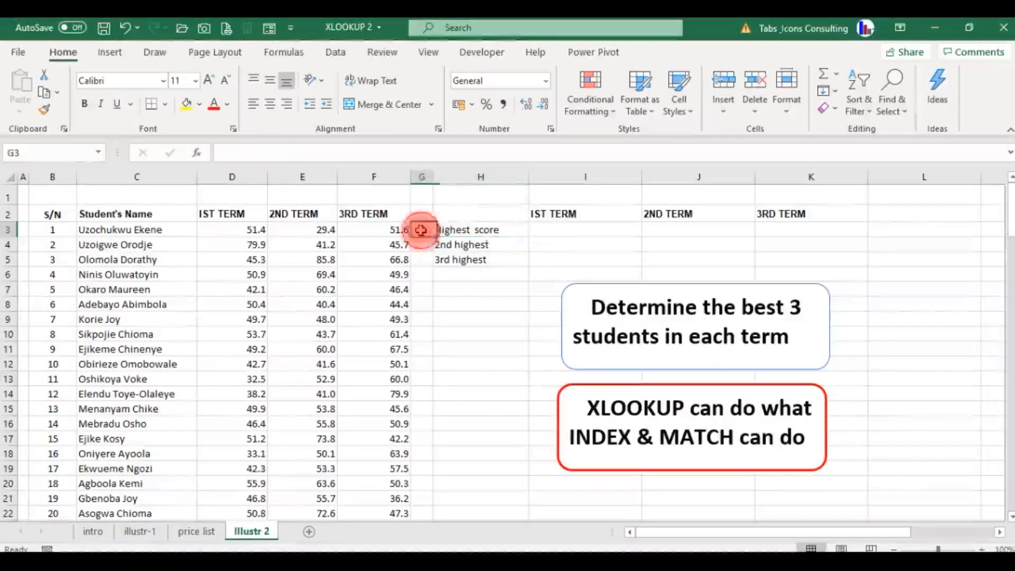
{"action": "type", "text": "1"}
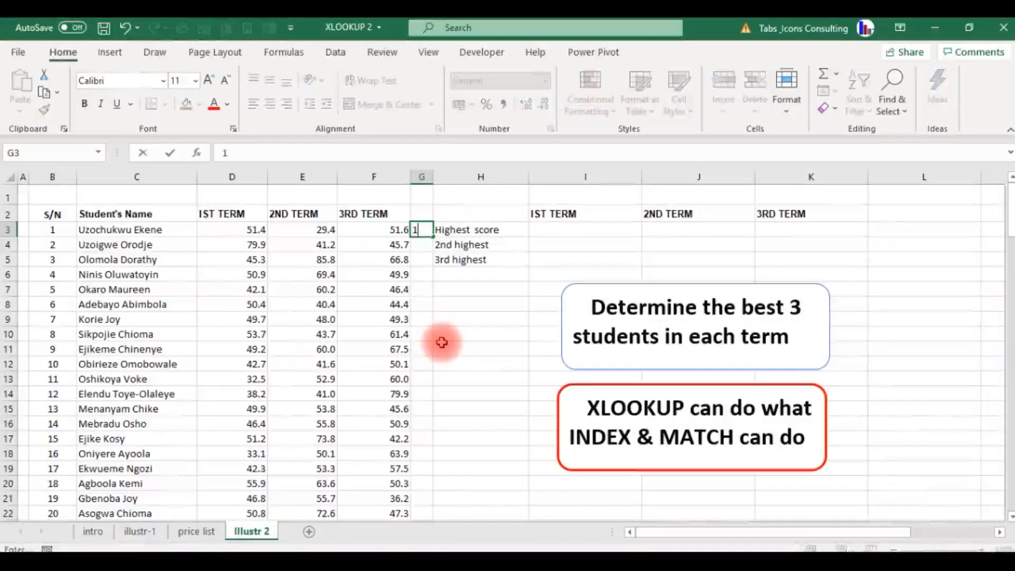
{"action": "key", "text": "Return"}
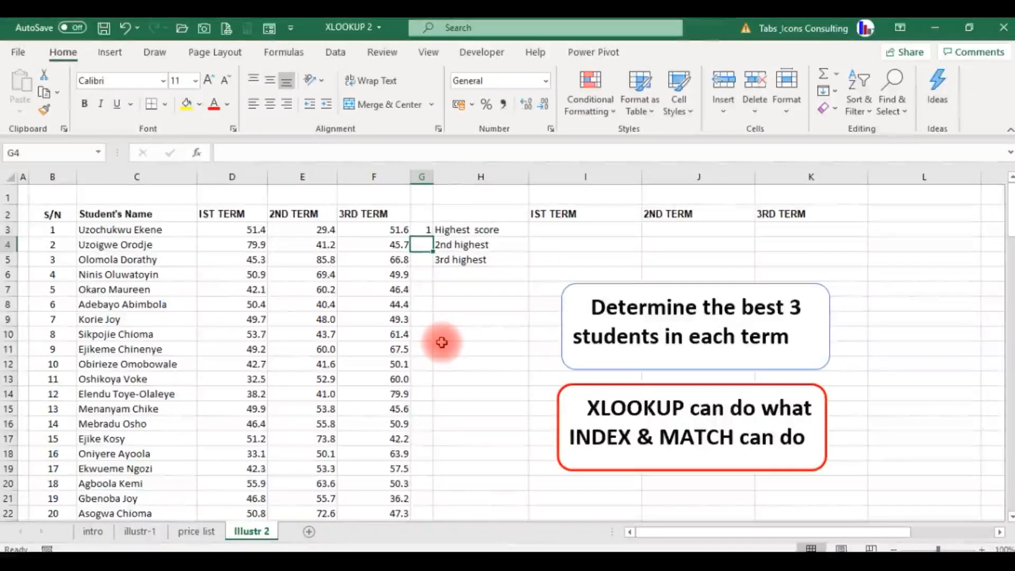
{"action": "type", "text": "2"}
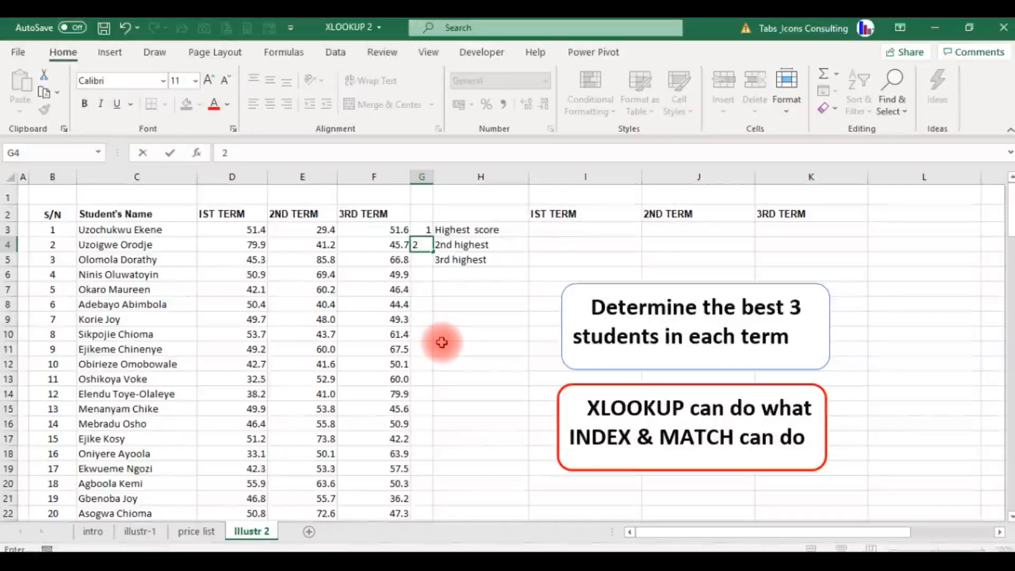
{"action": "key", "text": "Return"}
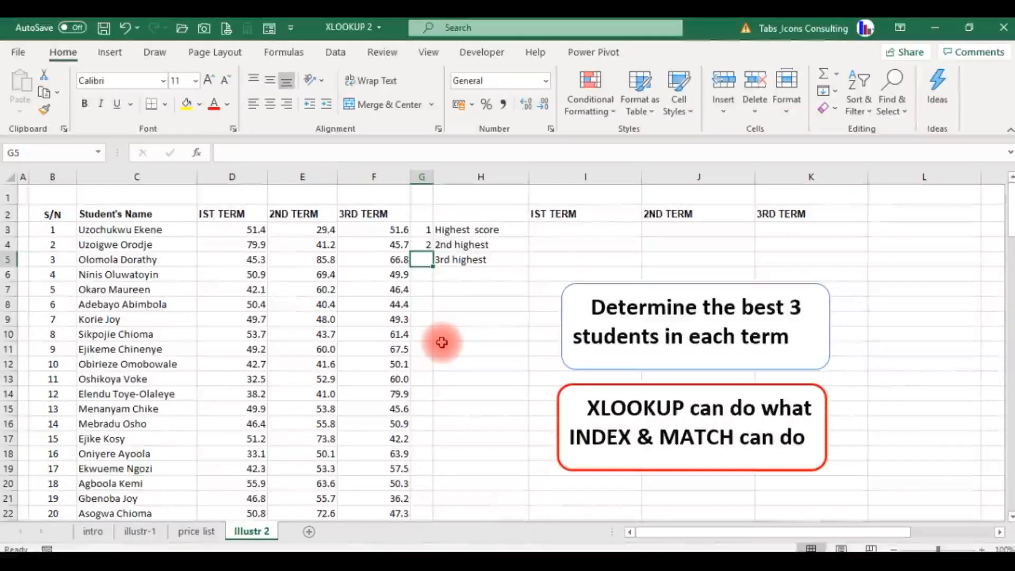
{"action": "type", "text": "3"}
{"action": "key", "text": "Return"}
- Enter =LARGE(D$3:D$130,1) in I3 to get the highest 1ST TERM score, with only the rows locked
{"action": "key", "text": "Up"}
{"action": "key", "text": "Up"}
{"action": "key", "text": "Up"}
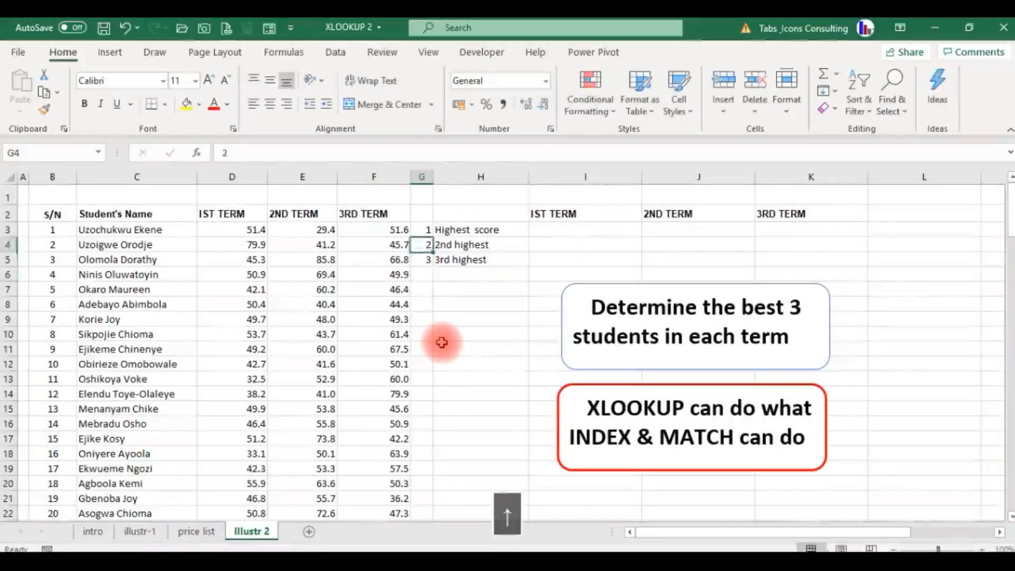
{"action": "key", "text": "Right"}
{"action": "key", "text": "Right"}
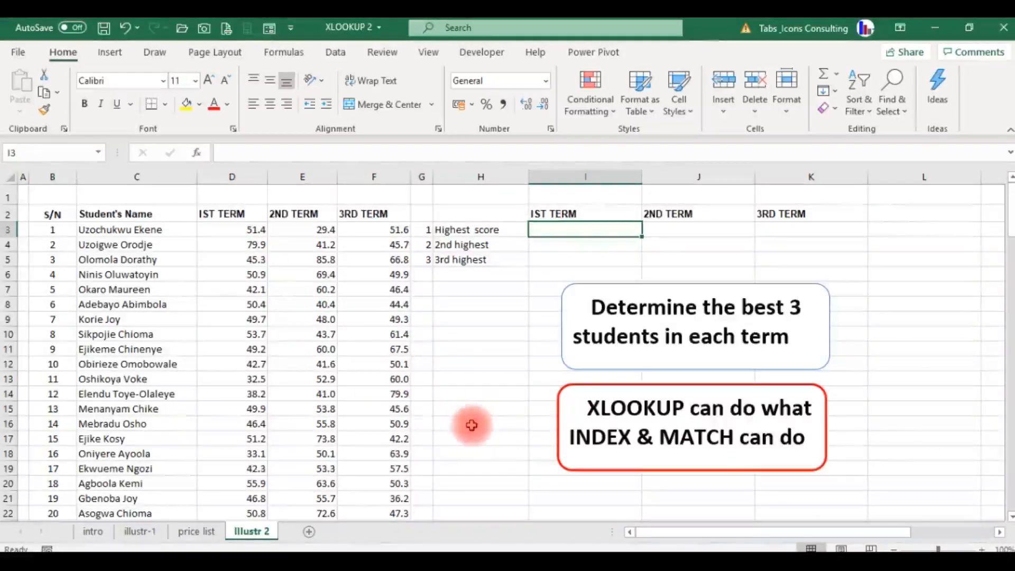
{"action": "type", "text": "=larg"}
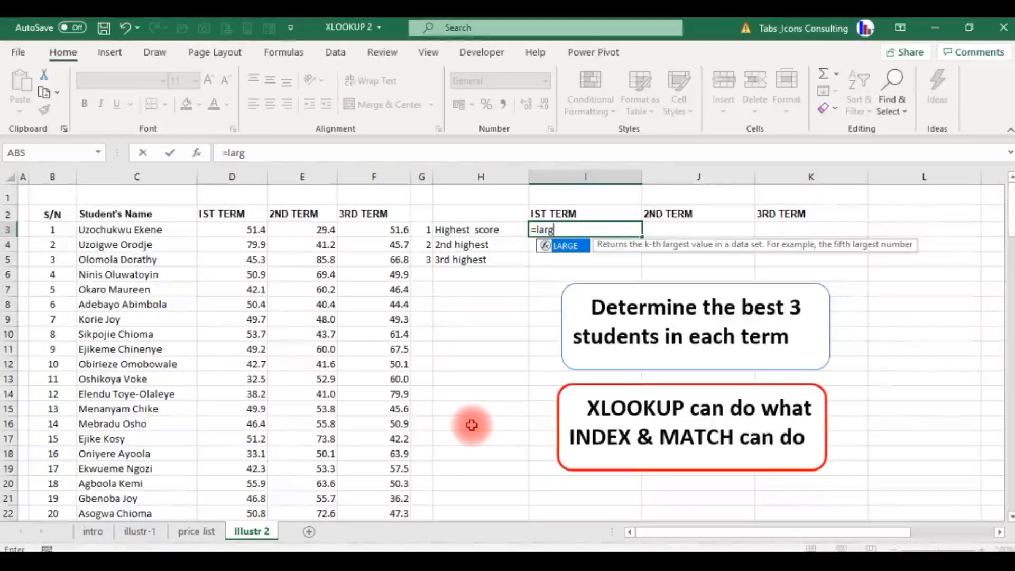
{"action": "key", "text": "Tab"}
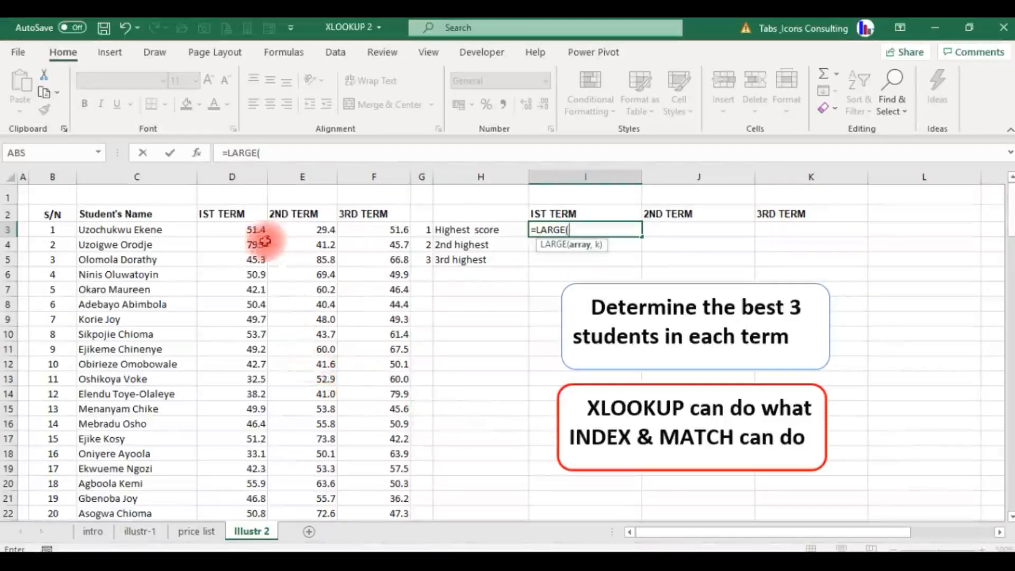
{"action": "left_click", "coordinate": [247, 227]}
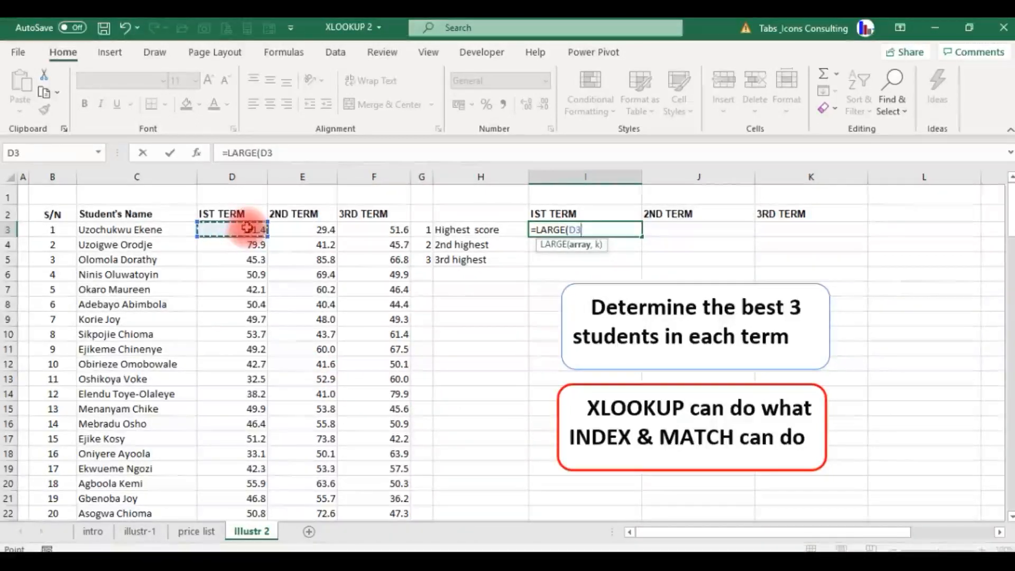
{"action": "key", "text": "ctrl+shift+Down"}
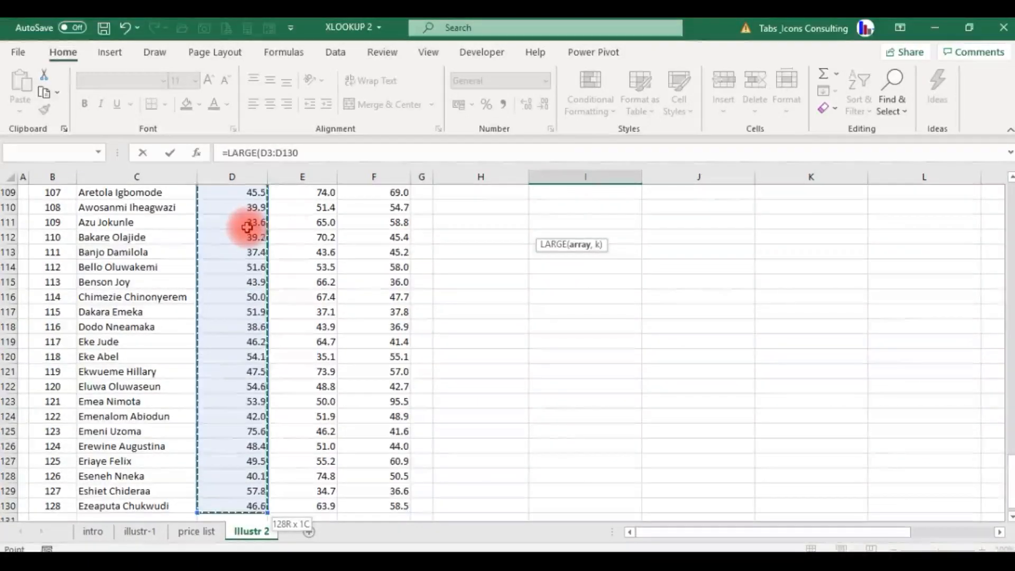
{"action": "key", "text": "F4"}
{"action": "key", "text": "F4"}
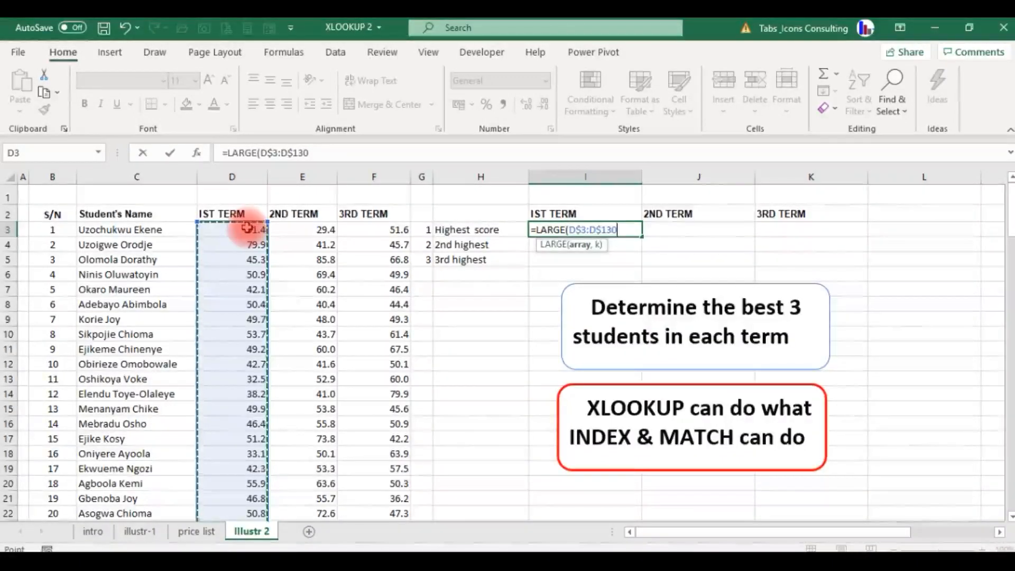
{"action": "type", "text": ",,"}
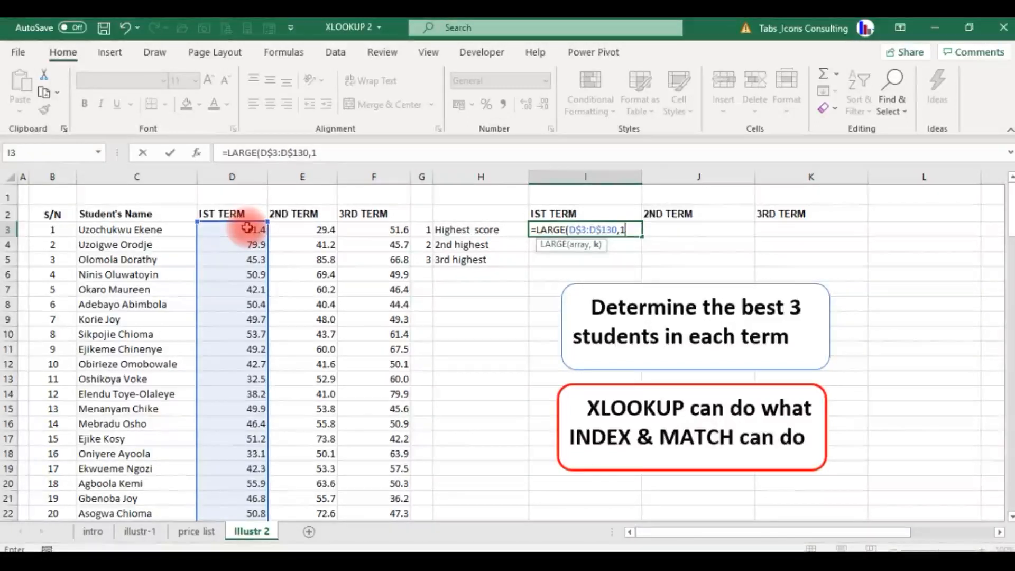
{"action": "type", "text": ")"}
{"action": "key", "text": "Return"}
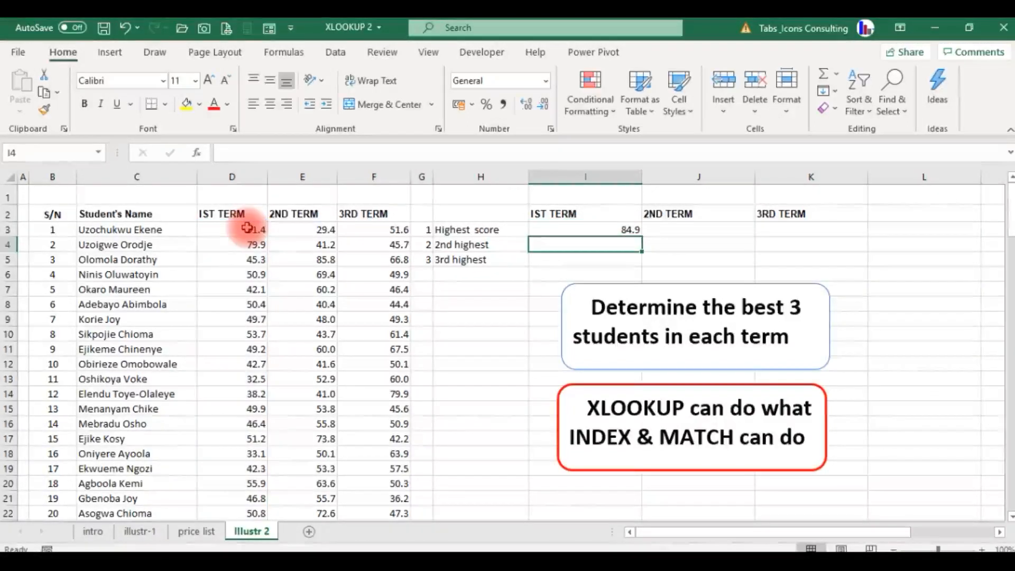
- Wrap the LARGE formula in I3 in an XLOOKUP so that it serves as the lookup value
{"action": "key", "text": "Up"}
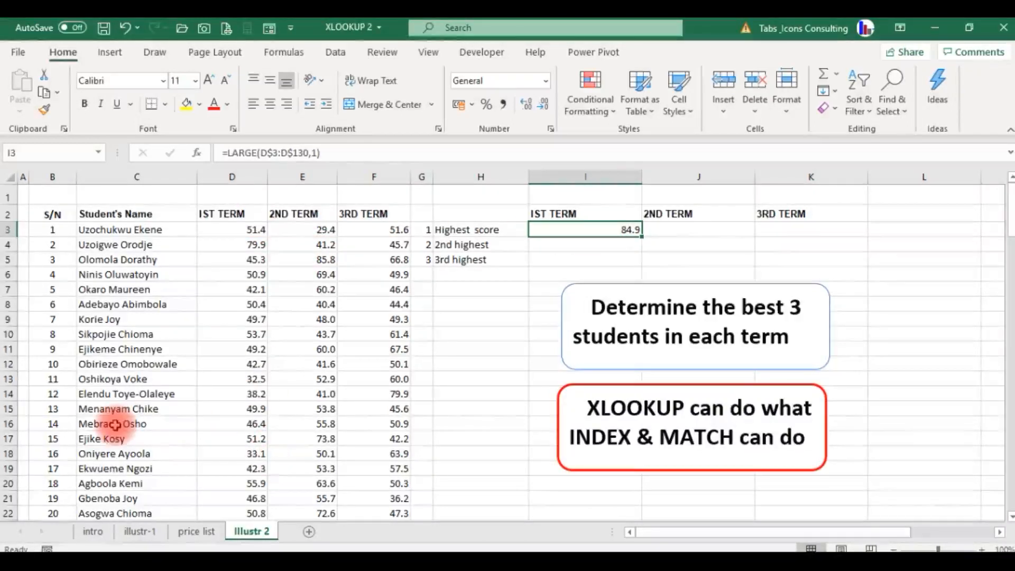
{"action": "left_click", "coordinate": [228, 153]}
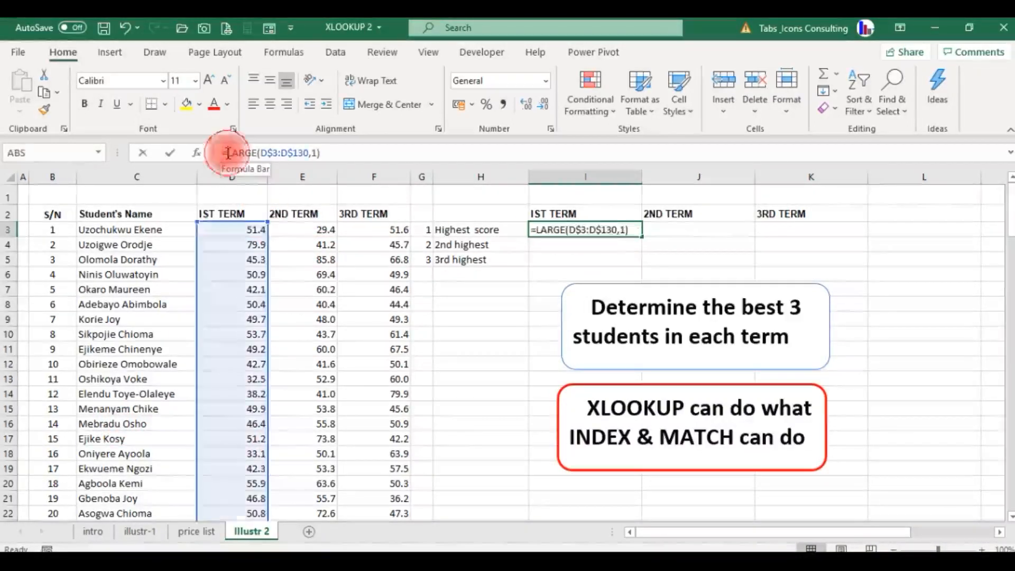
{"action": "type", "text": "xloo"}
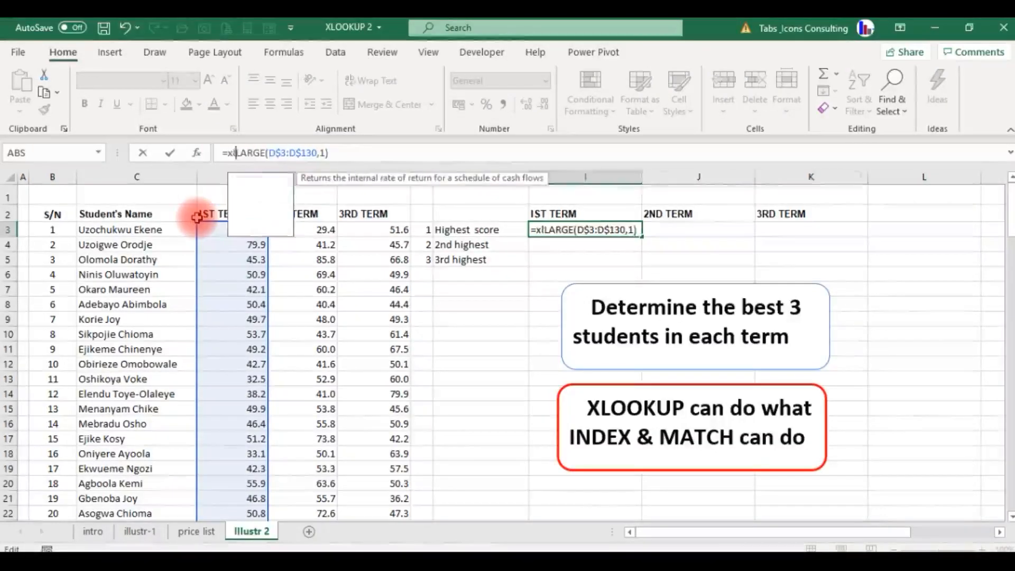
{"action": "key", "text": "Tab"}
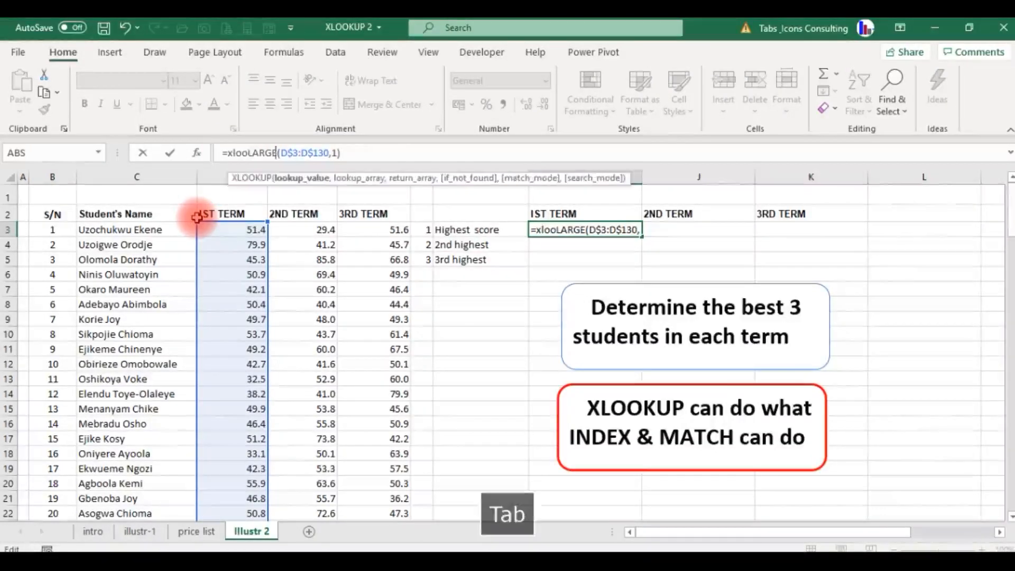
{"action": "left_click", "coordinate": [369, 154]}
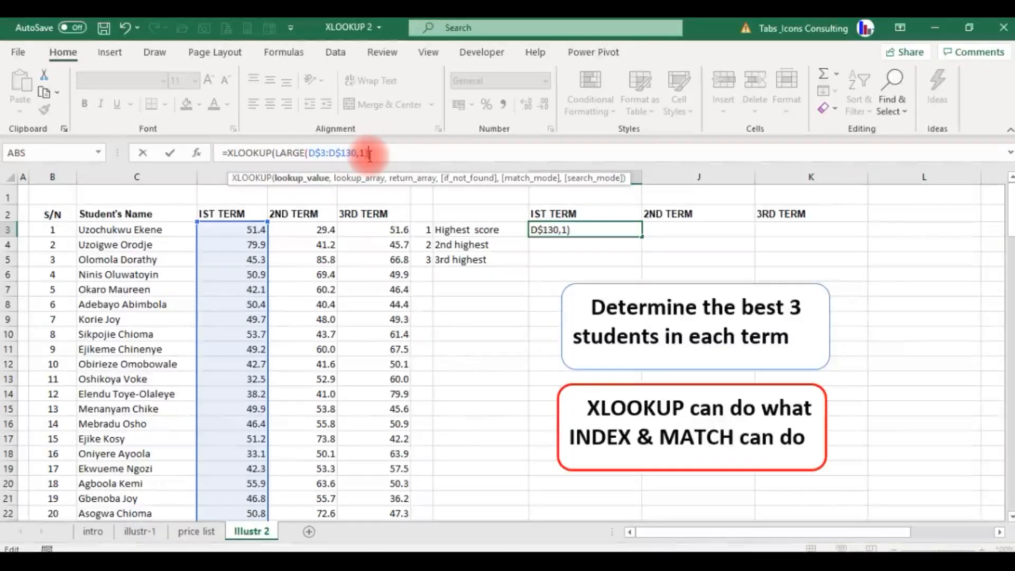
{"action": "type", "text": ","}
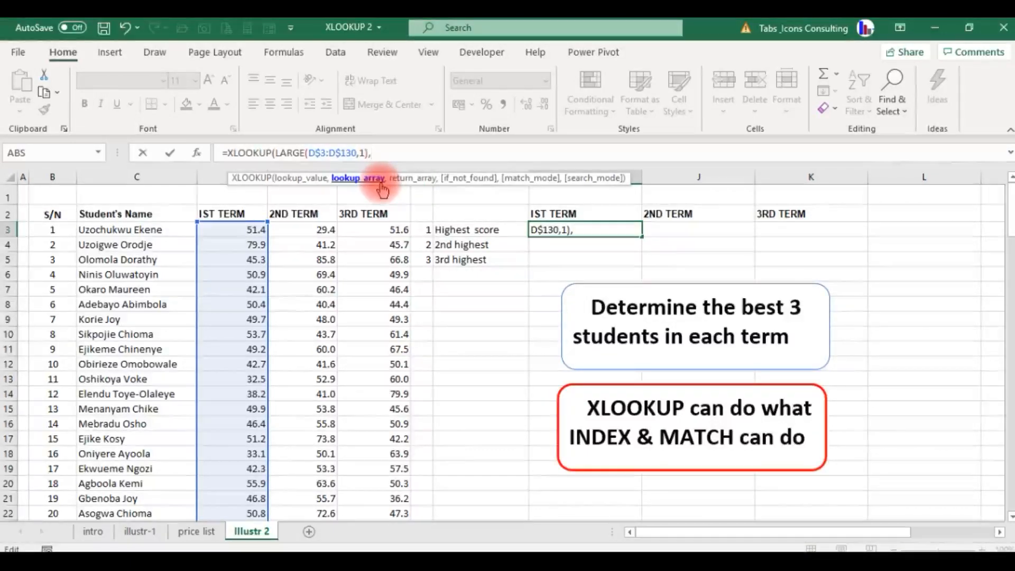
- Add the 1ST TERM scores as the XLOOKUP lookup array, with the row-locked reference D$3:D$130
{"action": "left_click", "coordinate": [231, 228]}
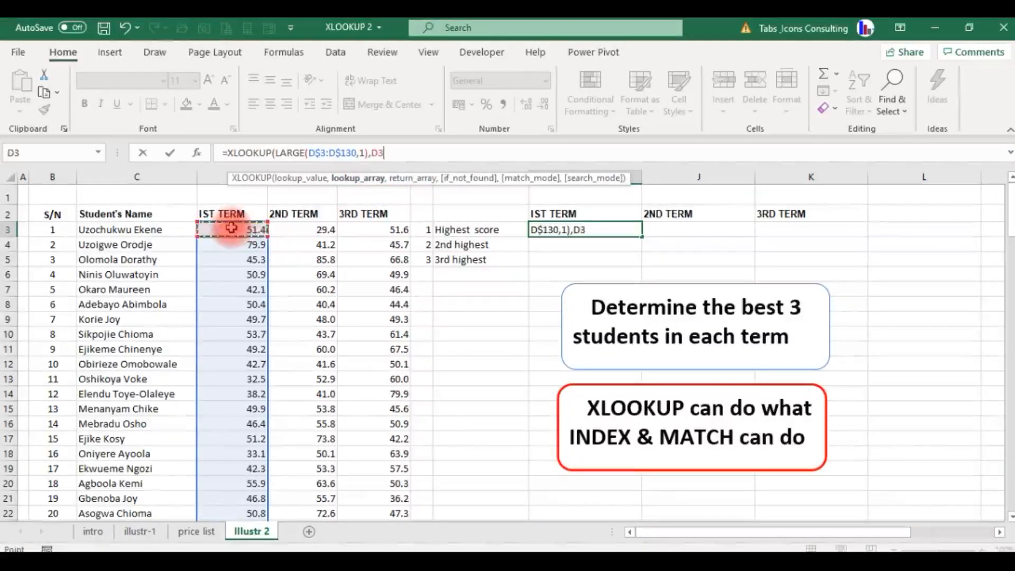
{"action": "key", "text": "ctrl+shift+Down"}
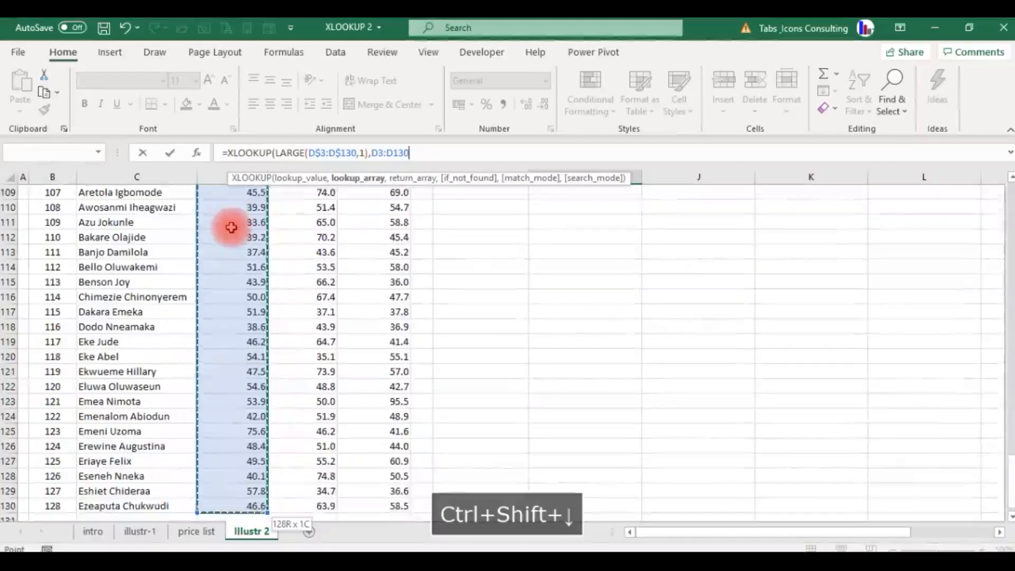
{"action": "key", "text": "F4"}
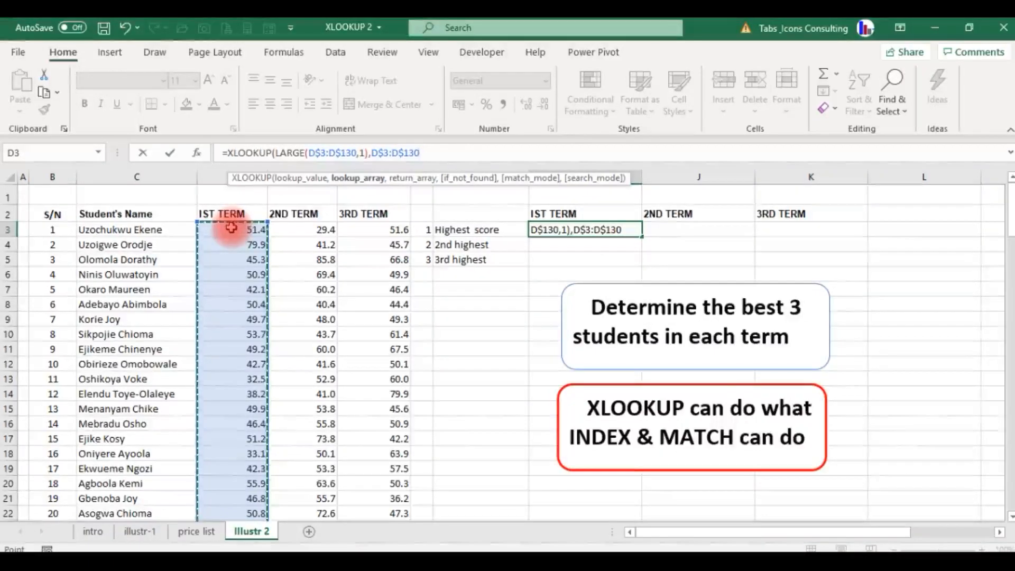
{"action": "type", "text": ","}
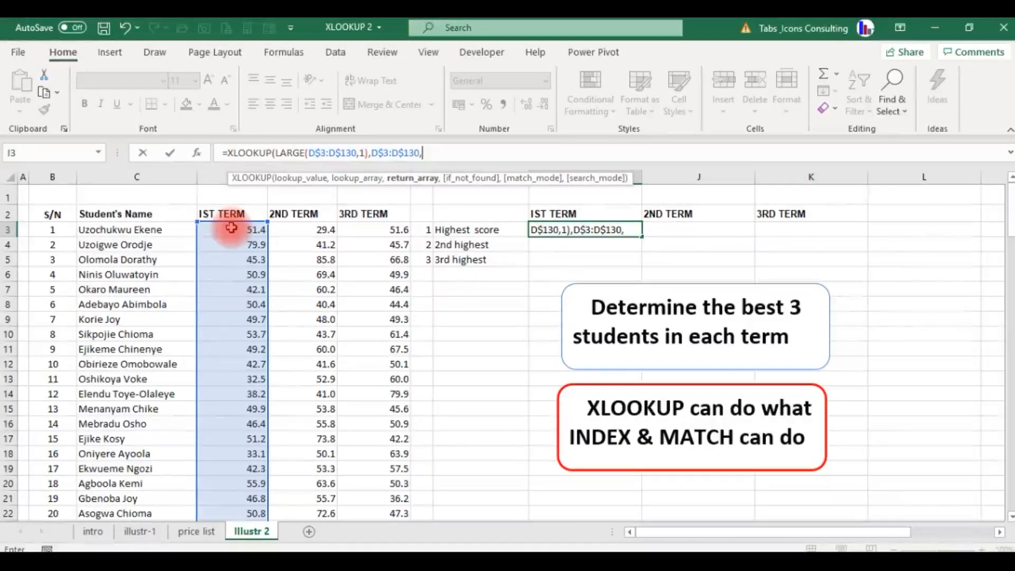
- Add the Student's Name column as the return array, with the absolute reference $C$3:$C$130, and complete the formula
{"action": "left_click", "coordinate": [95, 229]}
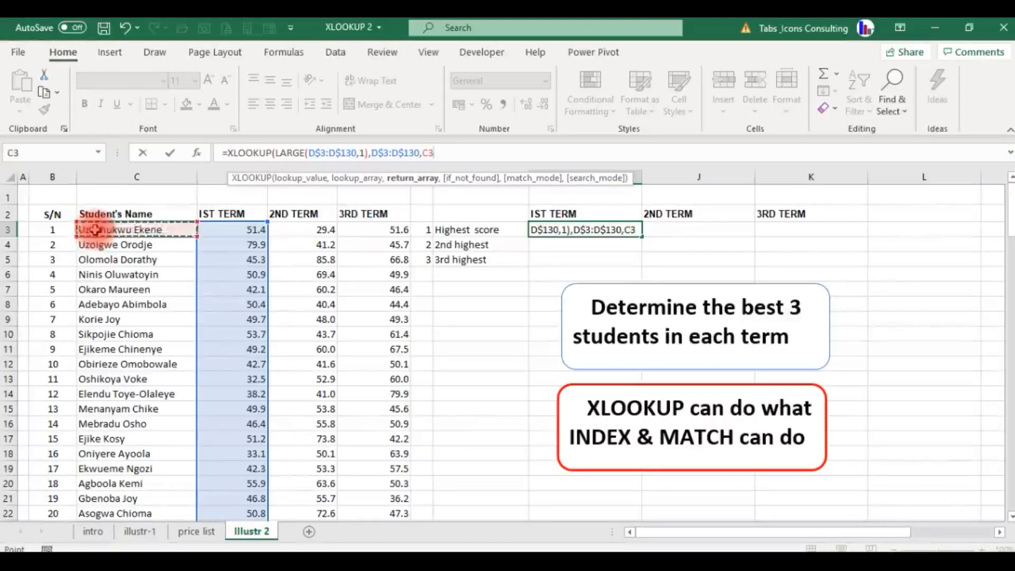
{"action": "key", "text": "ctrl+shift+Down"}
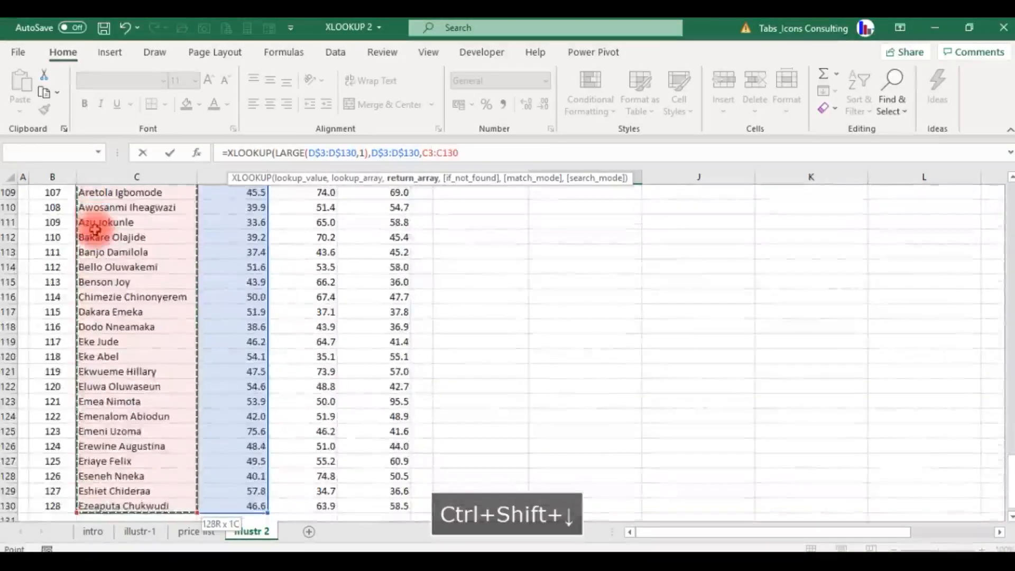
{"action": "key", "text": "F4"}
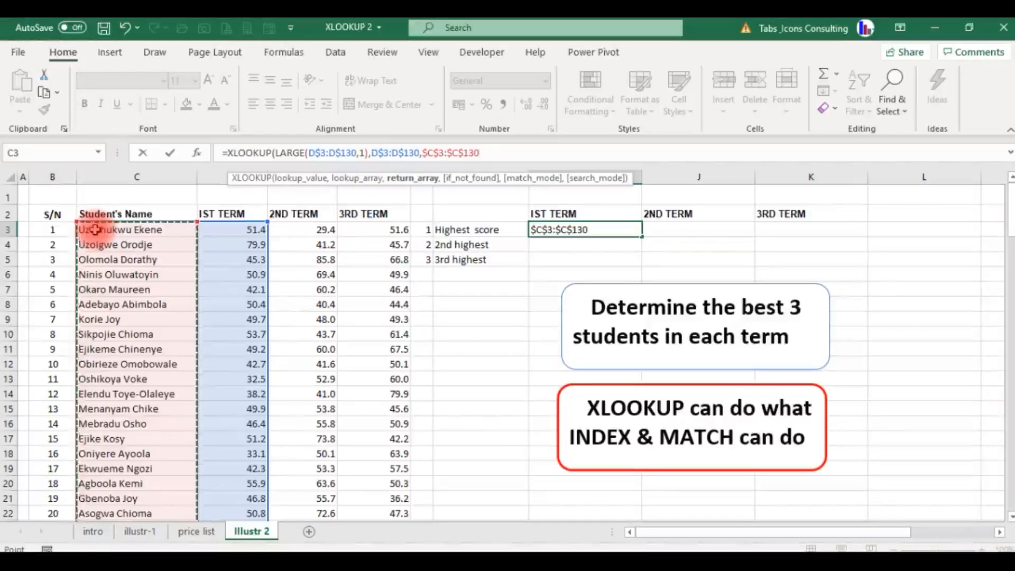
{"action": "key", "text": "Return"}
{"action": "key", "text": "Return"}
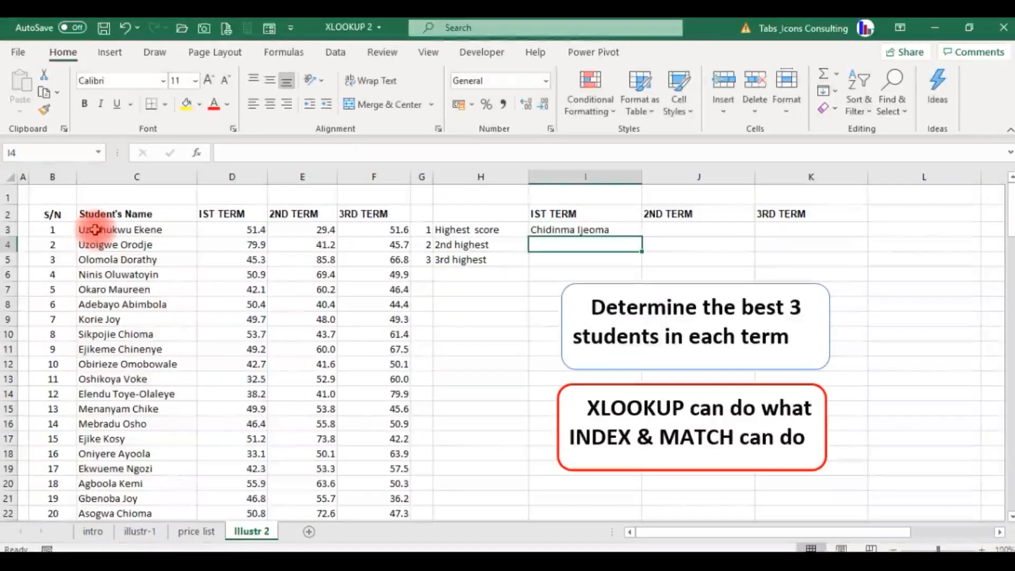
- Fill the I3 formula across to K3 for the 2ND TERM and 3RD TERM highest scores
{"action": "key", "text": "Up"}
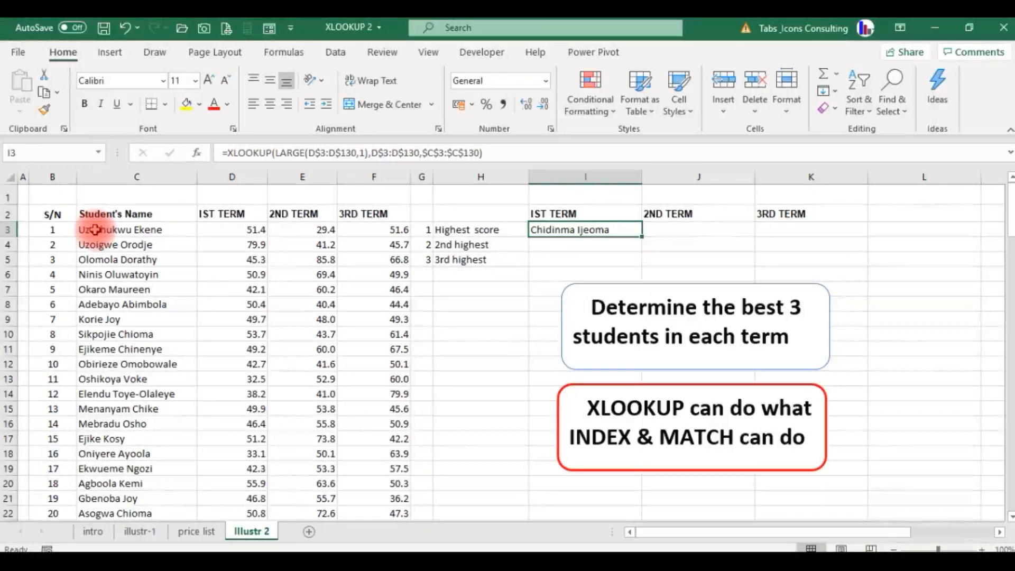
{"action": "key", "text": "shift+Right"}
{"action": "key", "text": "shift+Right"}
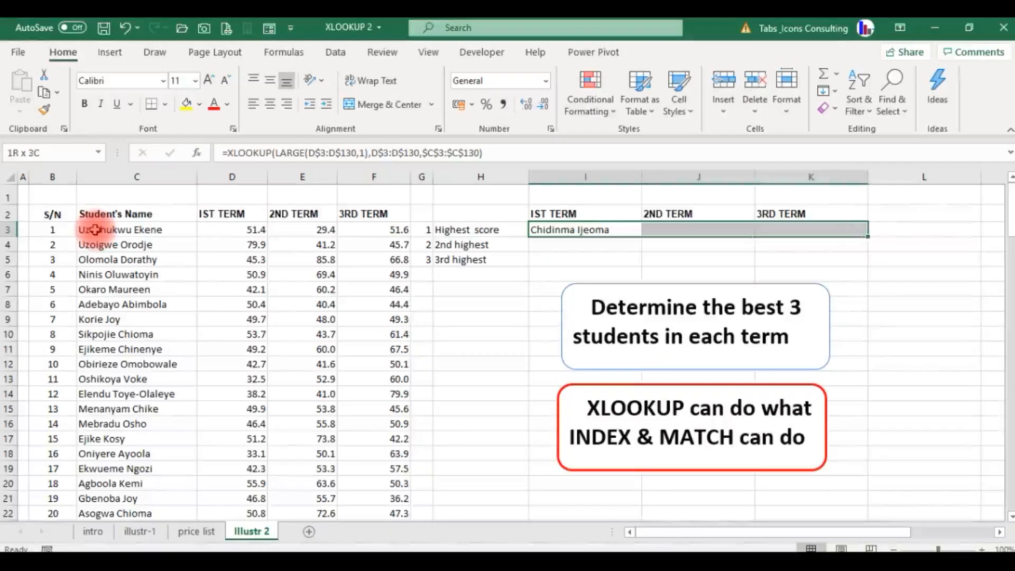
{"action": "key", "text": "ctrl+r"}
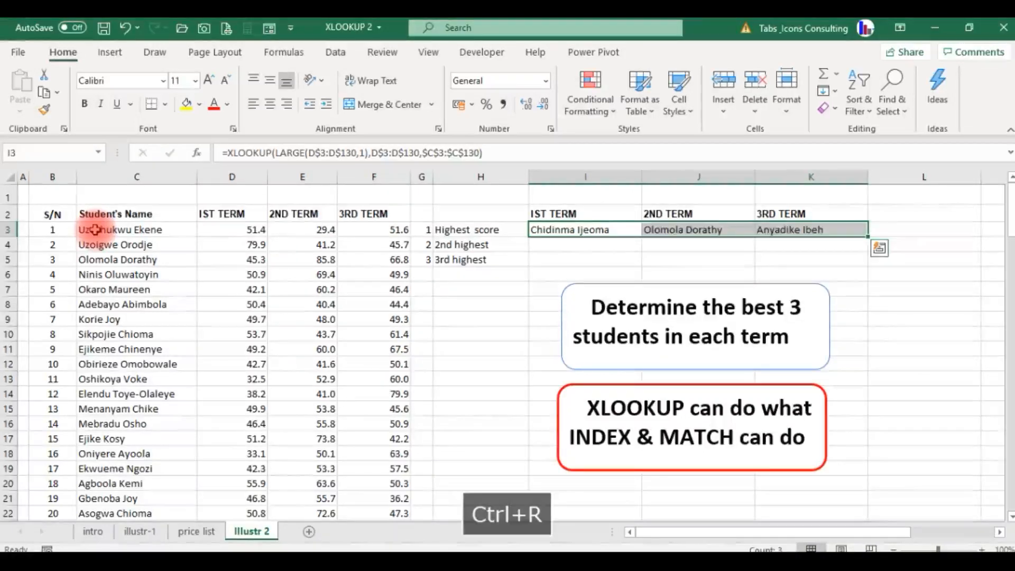
- Check the highest-score formulas in row 3 for each term, from I3 to K3
{"action": "key", "text": "Down"}
{"action": "key", "text": "Up"}
{"action": "key", "text": "Right"}
{"action": "key", "text": "Right"}
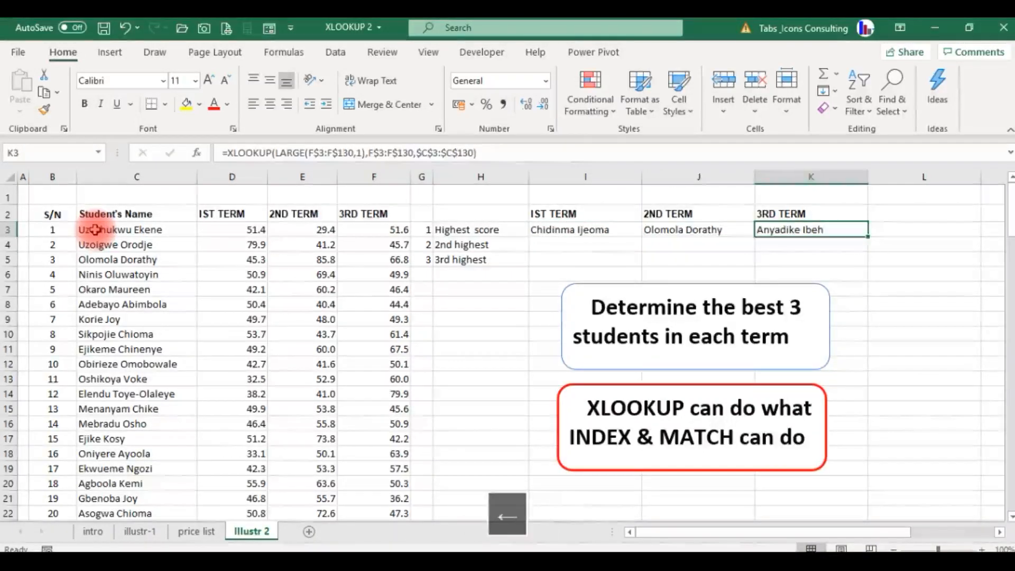
{"action": "key", "text": "Left"}
{"action": "key", "text": "Left"}
{"action": "key", "text": "Down"}
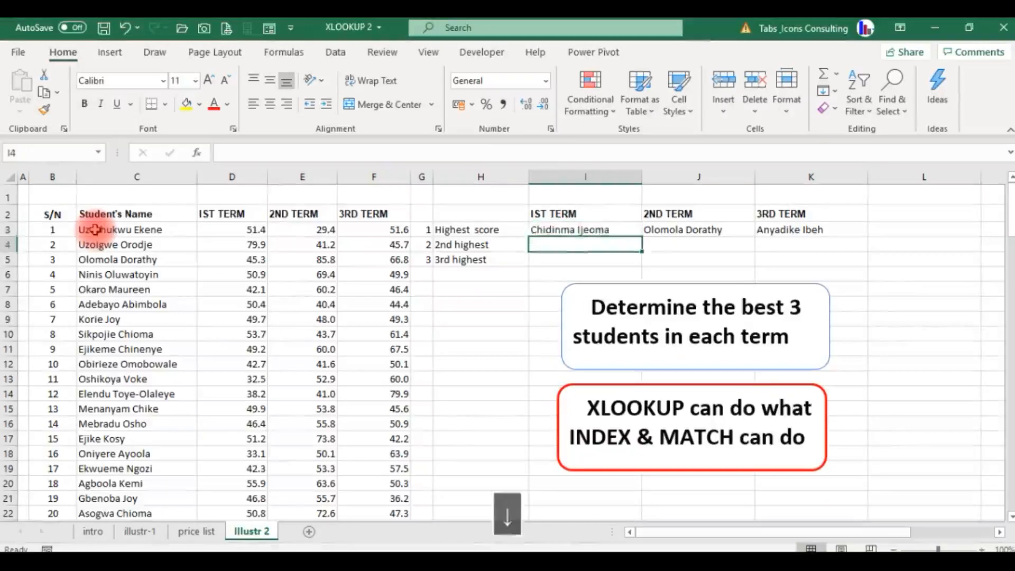
{"action": "key", "text": "Up"}
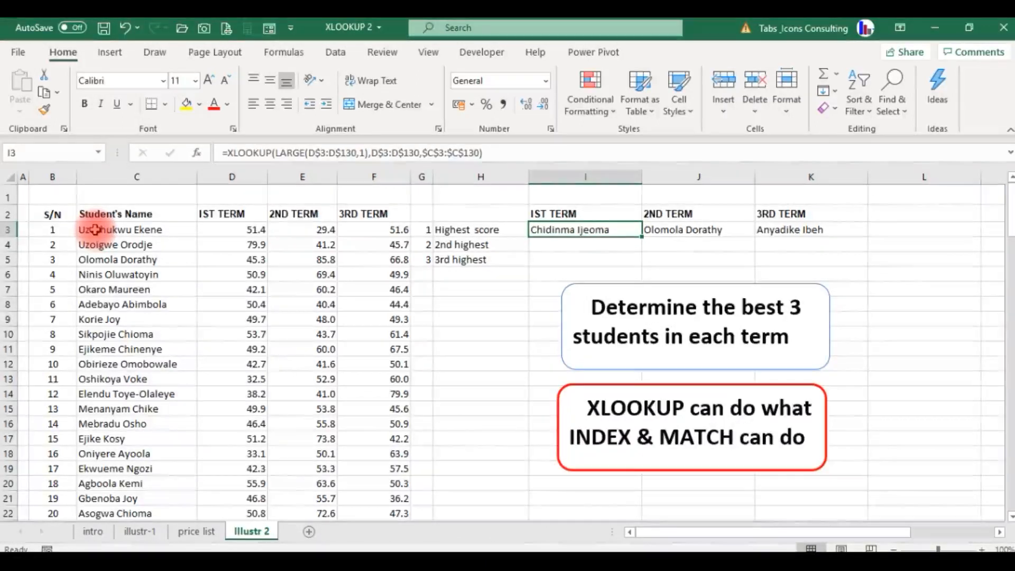
{"action": "key", "text": "Down"}
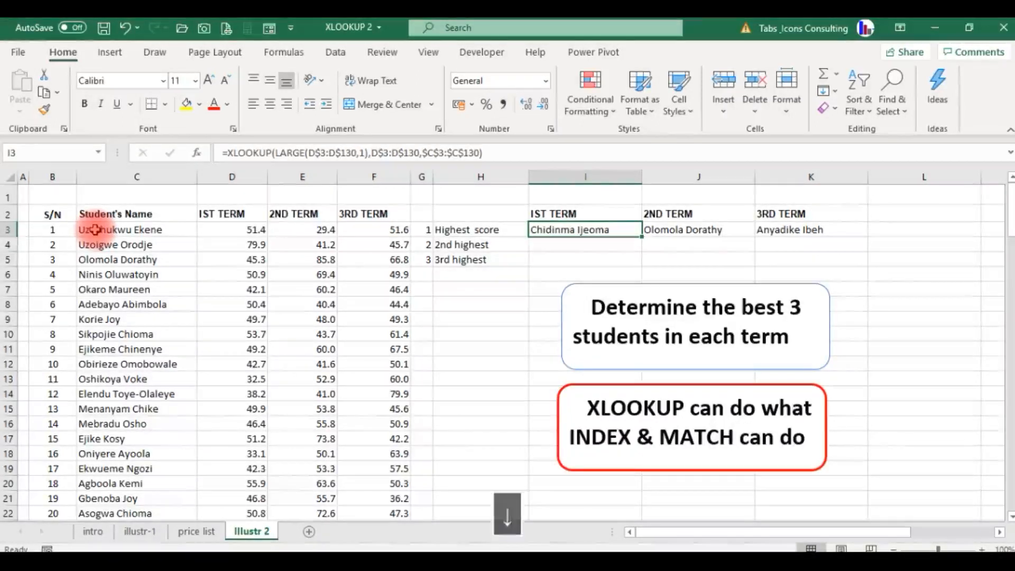
- Fill the three formulas in I3:K3 down through row 5, covering the 2nd and 3rd highest rows
{"action": "key", "text": "Up"}
{"action": "key", "text": "shift+Down"}
{"action": "key", "text": "shift+Down"}
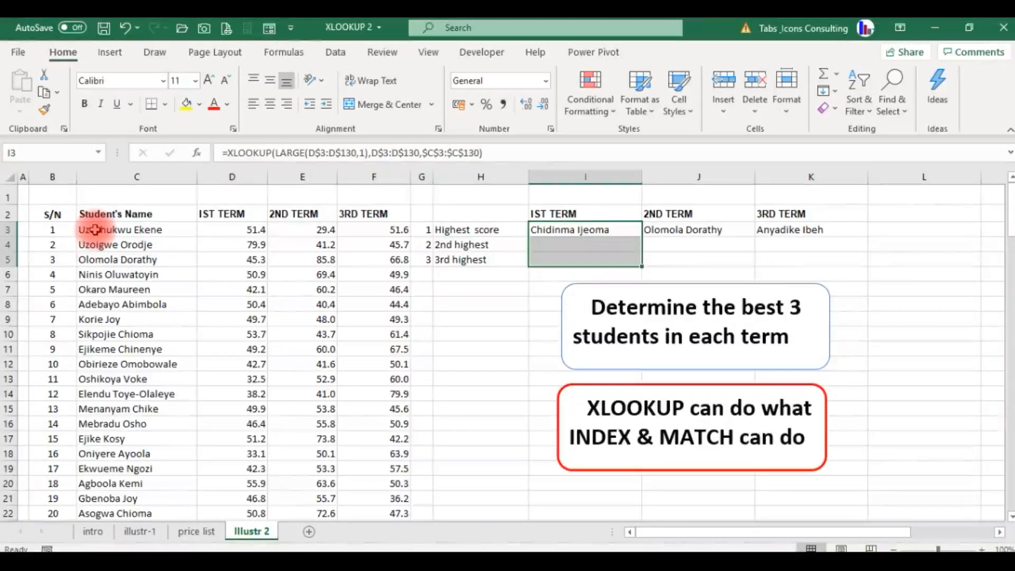
{"action": "key", "text": "shift+Right"}
{"action": "key", "text": "shift+Right"}
{"action": "key", "text": "ctrl+d"}
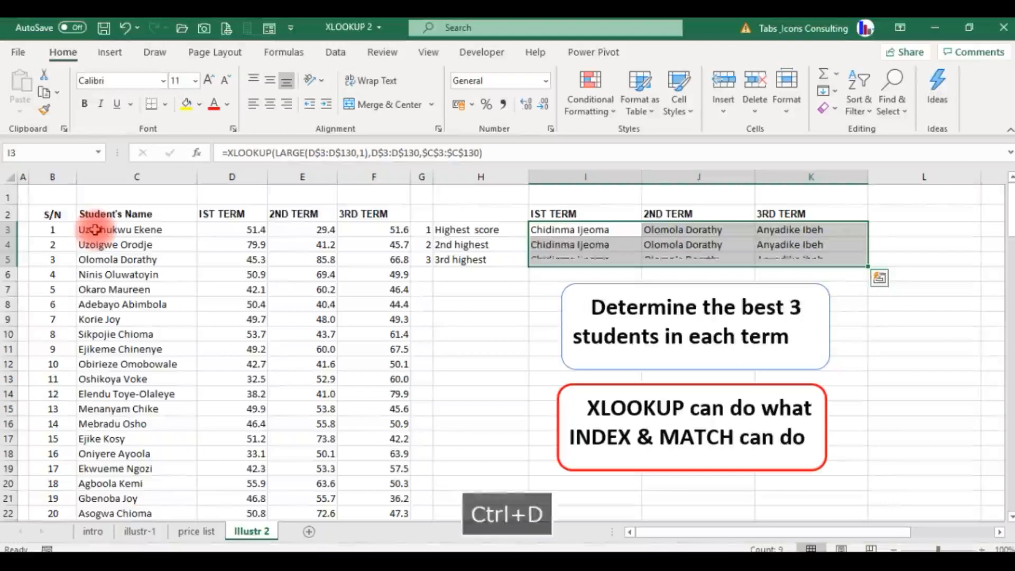
{"action": "key", "text": "Down"}
{"action": "key", "text": "Up"}
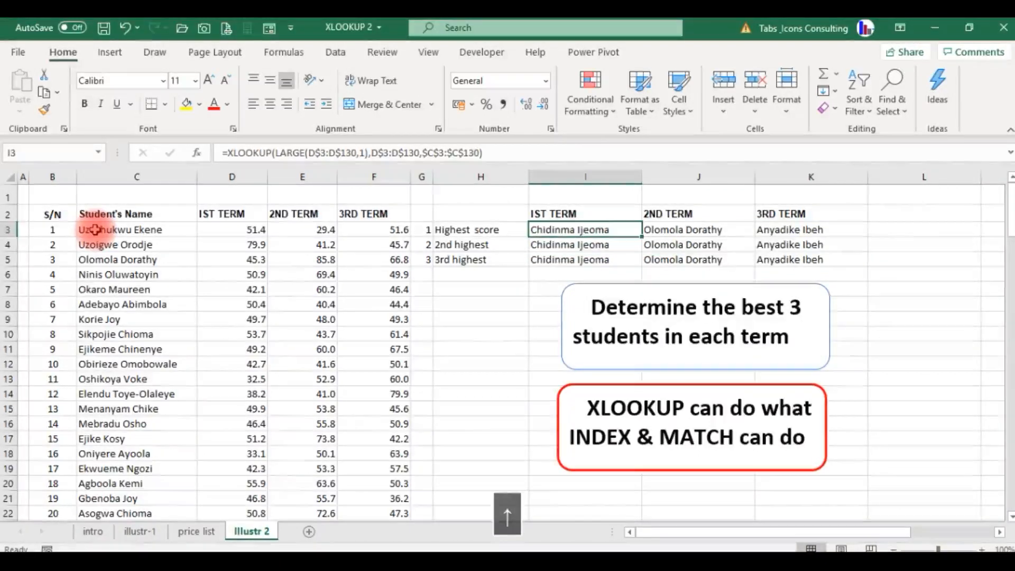
- Set the k argument of LARGE to 2 in the I4 formula for the 2nd highest score
{"action": "key", "text": "Down"}
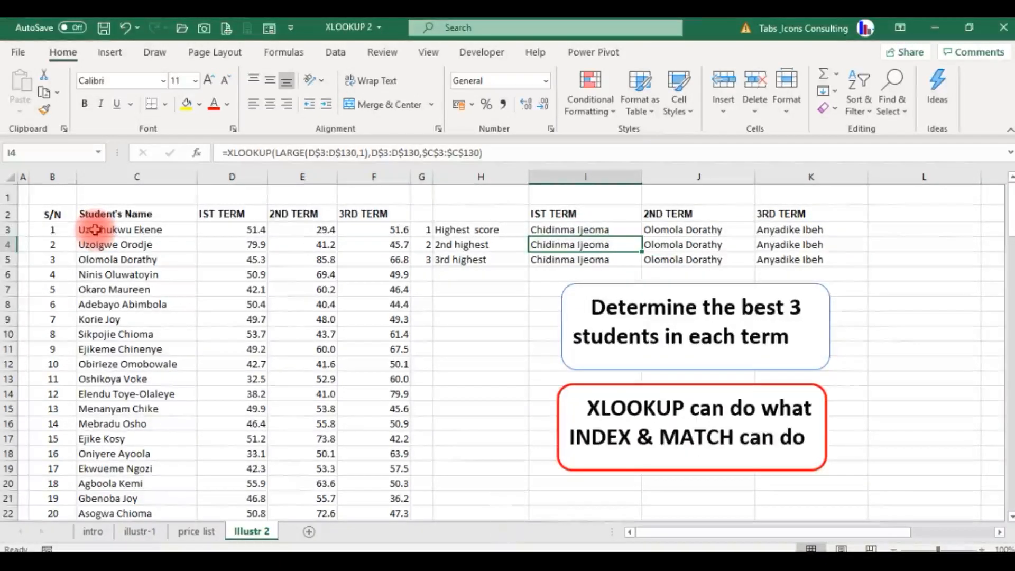
{"action": "left_click", "coordinate": [364, 155]}
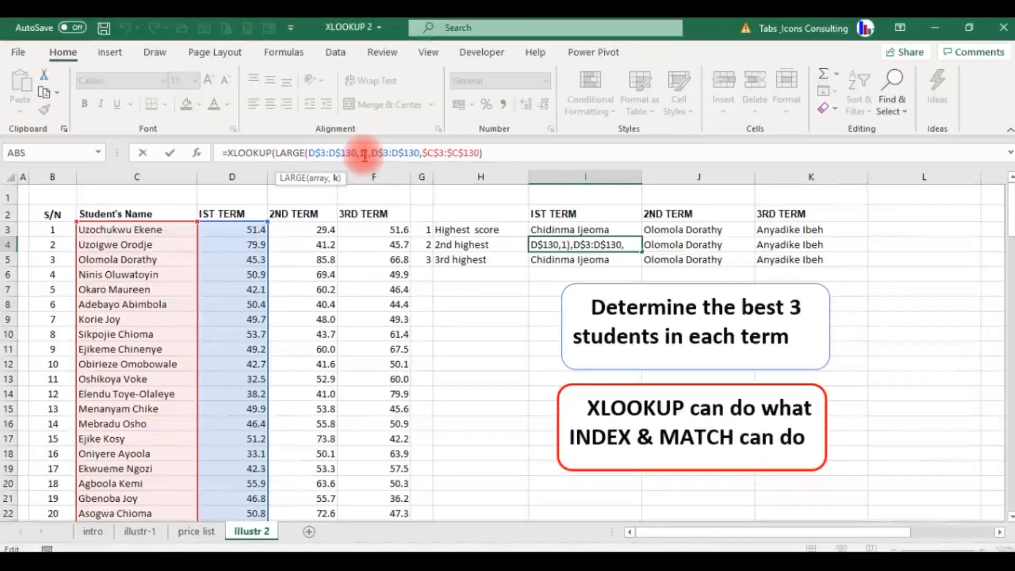
{"action": "key", "text": "BackSpace"}
{"action": "type", "text": "2"}
{"action": "key", "text": "Return"}
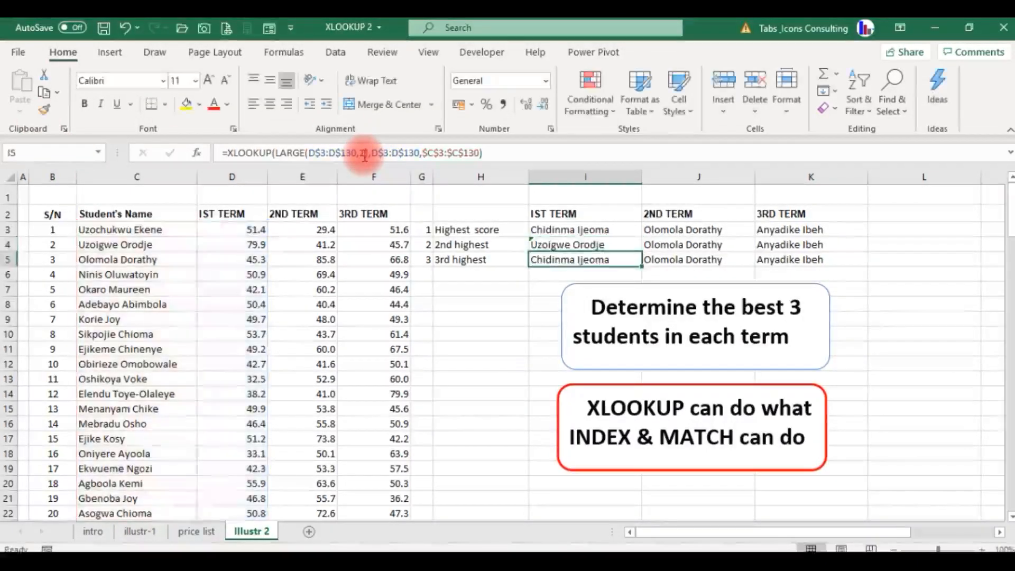
- Fill the I4 formula across to K4 for the 2ND TERM and 3RD TERM
{"action": "key", "text": "Up"}
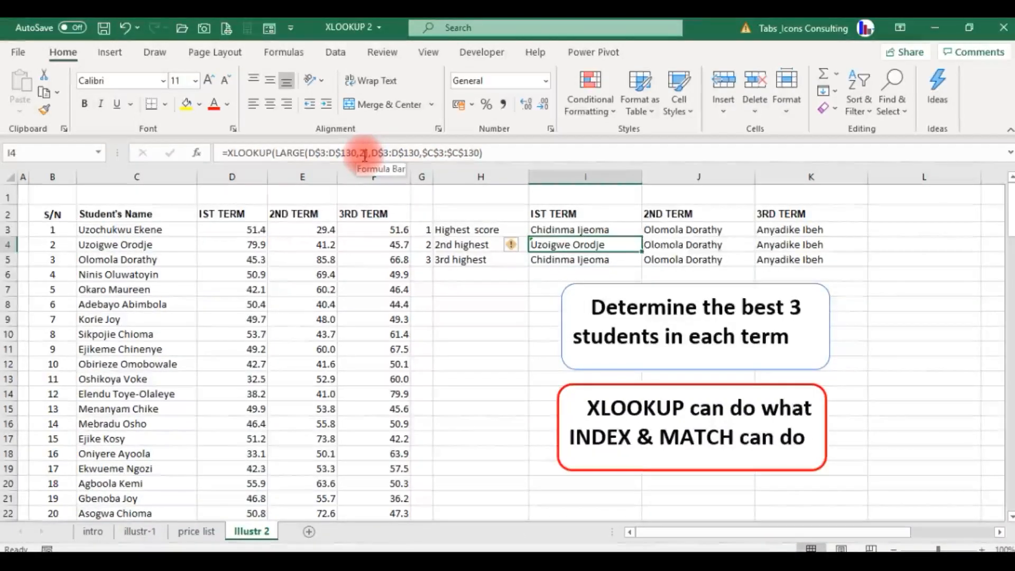
{"action": "key", "text": "shift+Right"}
{"action": "key", "text": "shift+Right"}
{"action": "key", "text": "ctrl+r"}
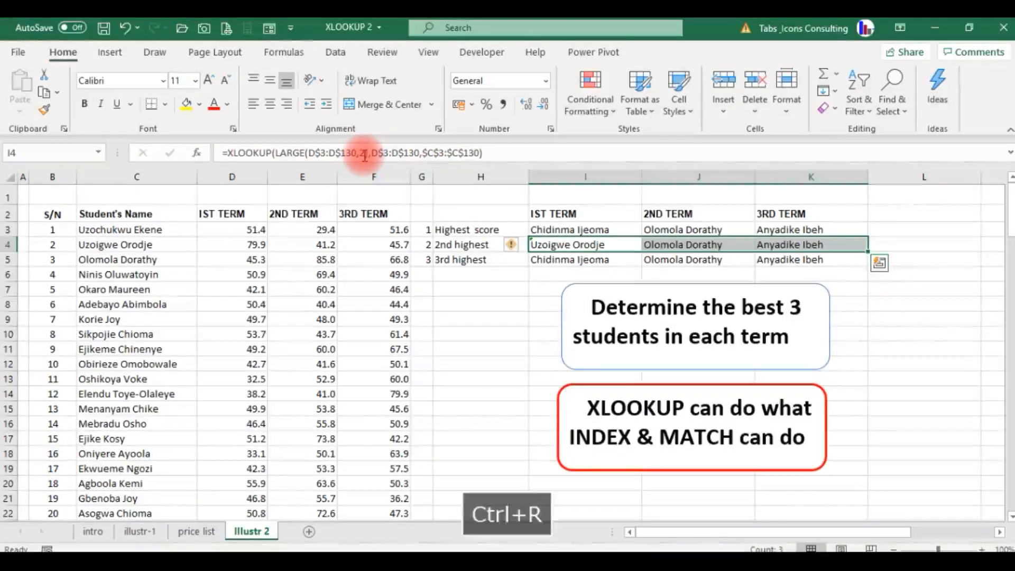
- Set the k argument of LARGE to 3 in the I5 formula for the 3rd highest score
{"action": "key", "text": "Down"}
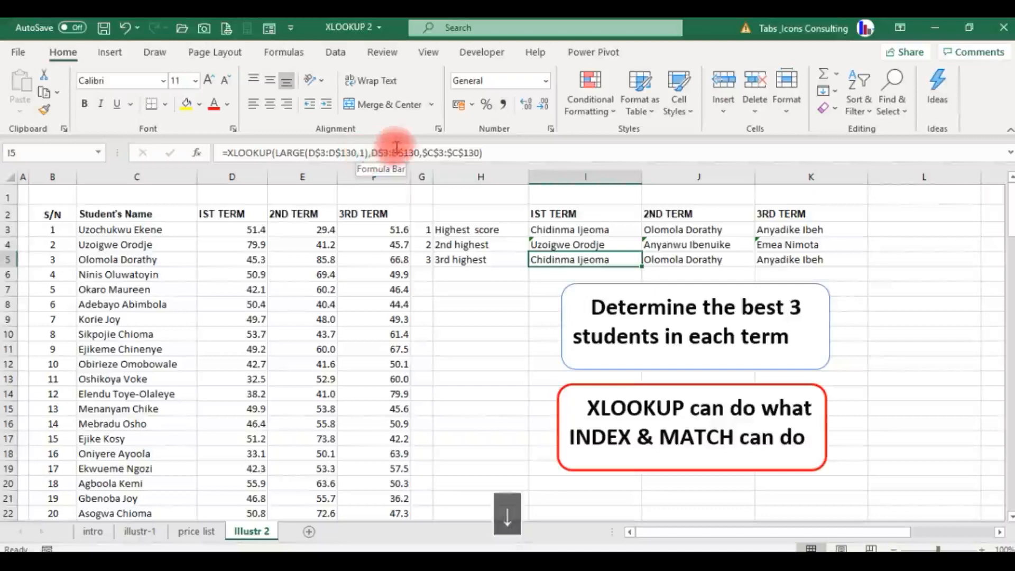
{"action": "left_click", "coordinate": [366, 153]}
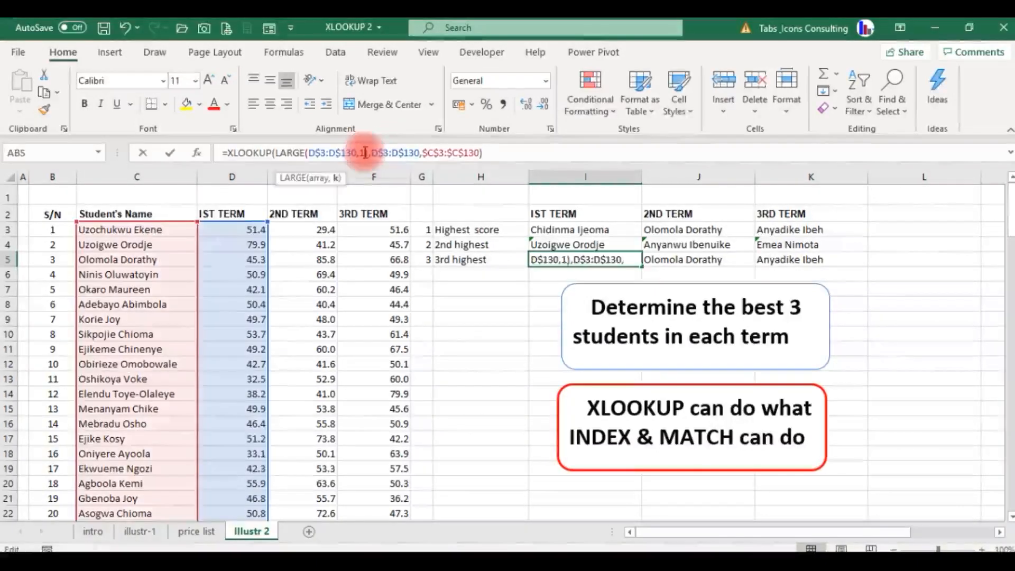
{"action": "key", "text": "BackSpace"}
{"action": "type", "text": "3"}
{"action": "key", "text": "Return"}
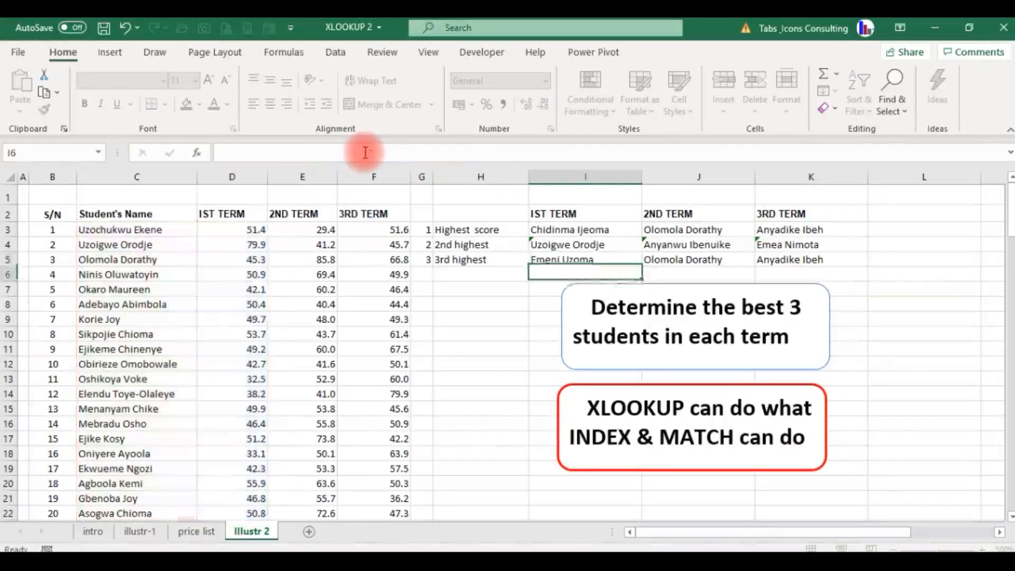
- Fill the I5 formula across to K5 for the 2ND TERM and 3RD TERM
{"action": "key", "text": "Up"}
{"action": "key", "text": "shift+Right"}
{"action": "key", "text": "shift+Right"}
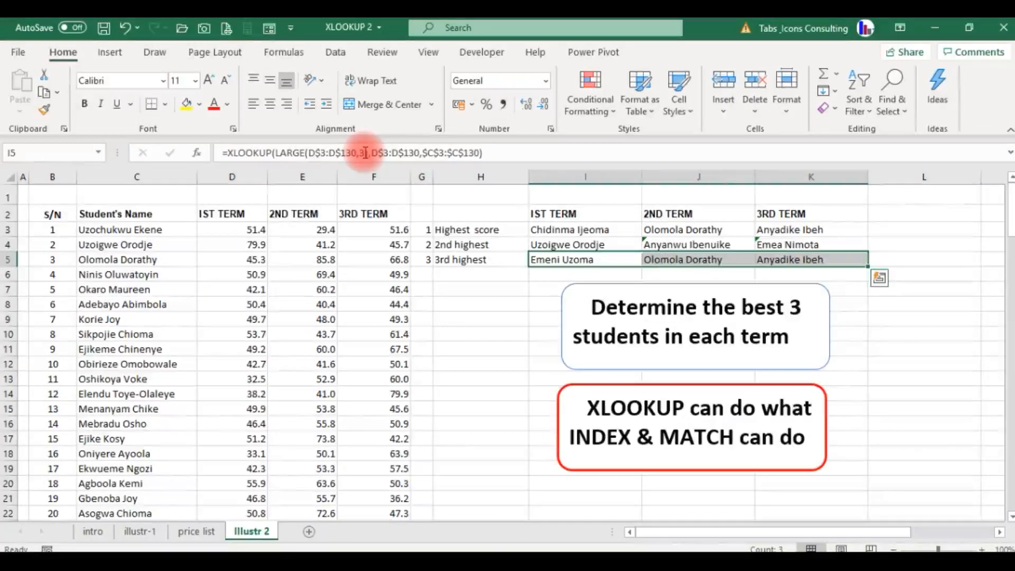
{"action": "key", "text": "ctrl+r"}
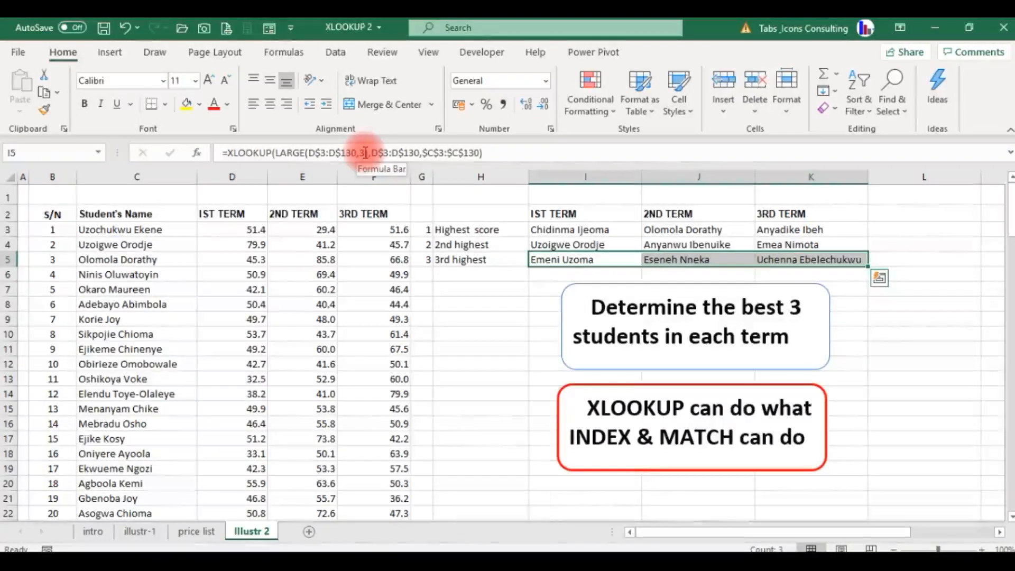
- Clear the 2ND TERM and 3RD TERM formulas in J3:K5
{"action": "key", "text": "Up"}
{"action": "key", "text": "Up"}
{"action": "key", "text": "Down"}
{"action": "key", "text": "Up"}
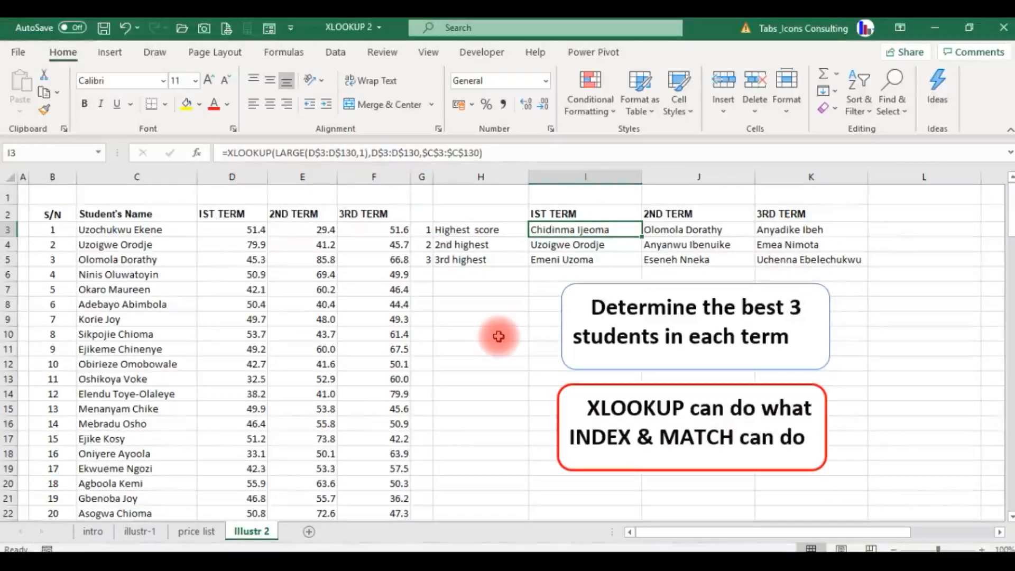
{"action": "key", "text": "Right"}
{"action": "key", "text": "shift+Down"}
{"action": "key", "text": "shift+Right"}
{"action": "key", "text": "shift+Down"}
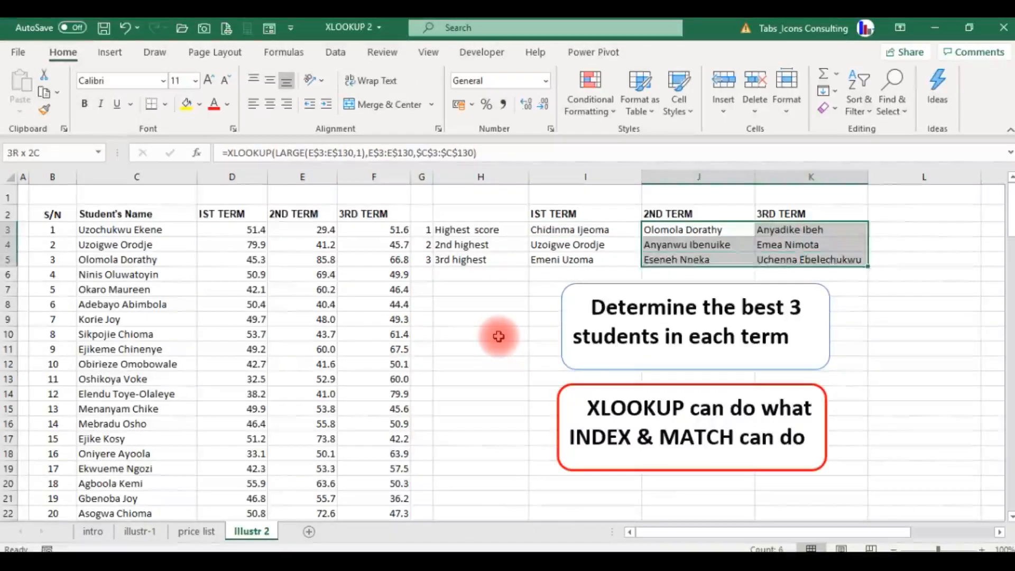
{"action": "key", "text": "Delete"}
- Clear the 2nd and 3rd highest formulas for the 1ST TERM in I4:I5
{"action": "key", "text": "Up"}
{"action": "key", "text": "Left"}
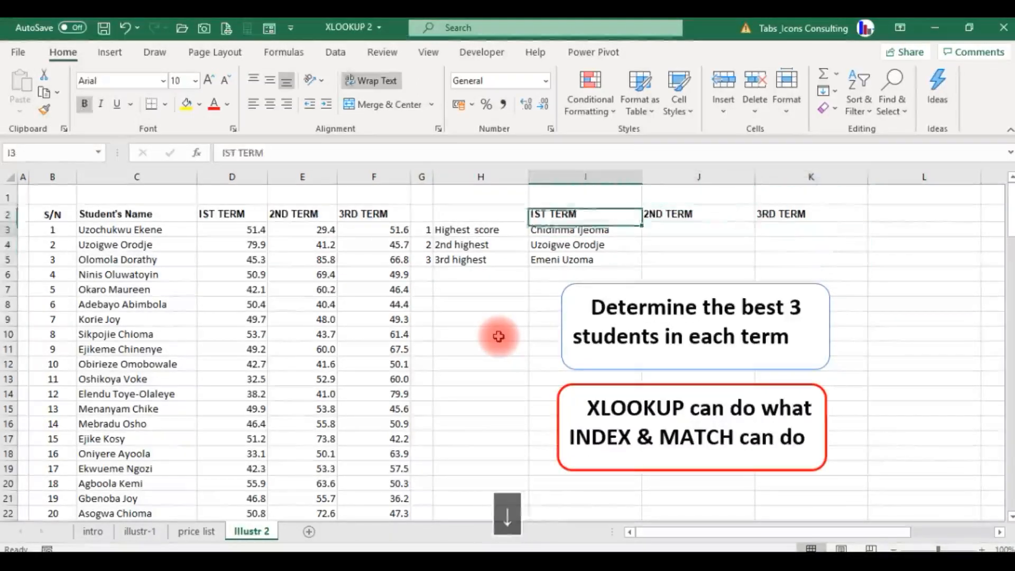
{"action": "key", "text": "Down"}
{"action": "key", "text": "Down"}
{"action": "key", "text": "shift+Down"}
{"action": "key", "text": "Delete"}
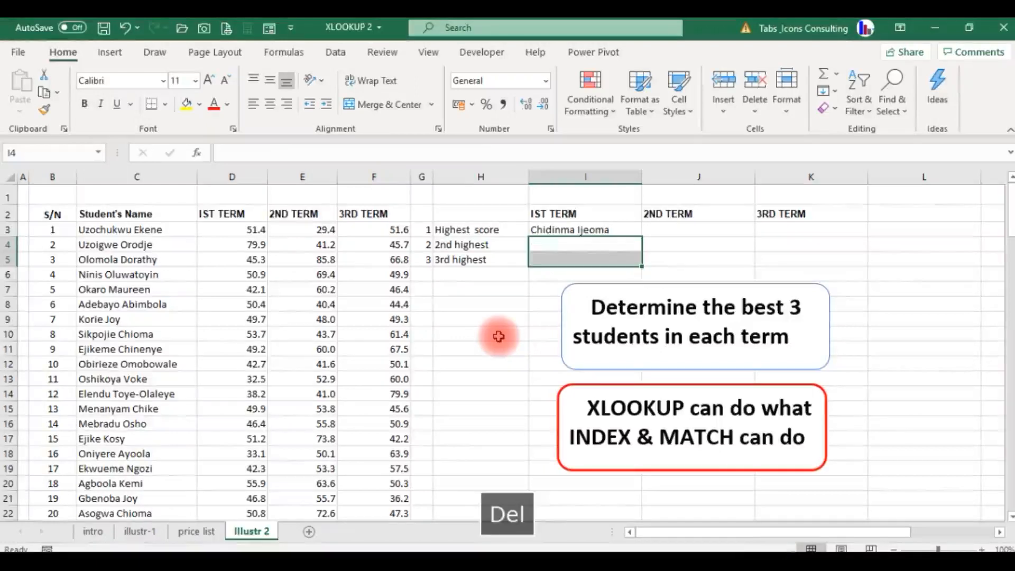
- Replace the fixed k value of LARGE in the I3 formula with the column-locked reference $G3
{"action": "key", "text": "Up"}
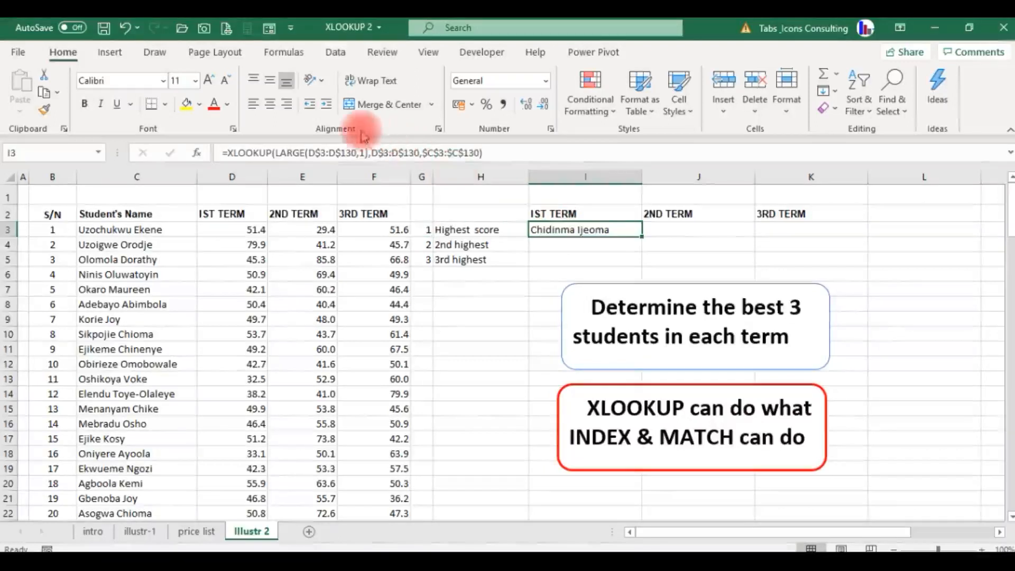
{"action": "left_click", "coordinate": [364, 151]}
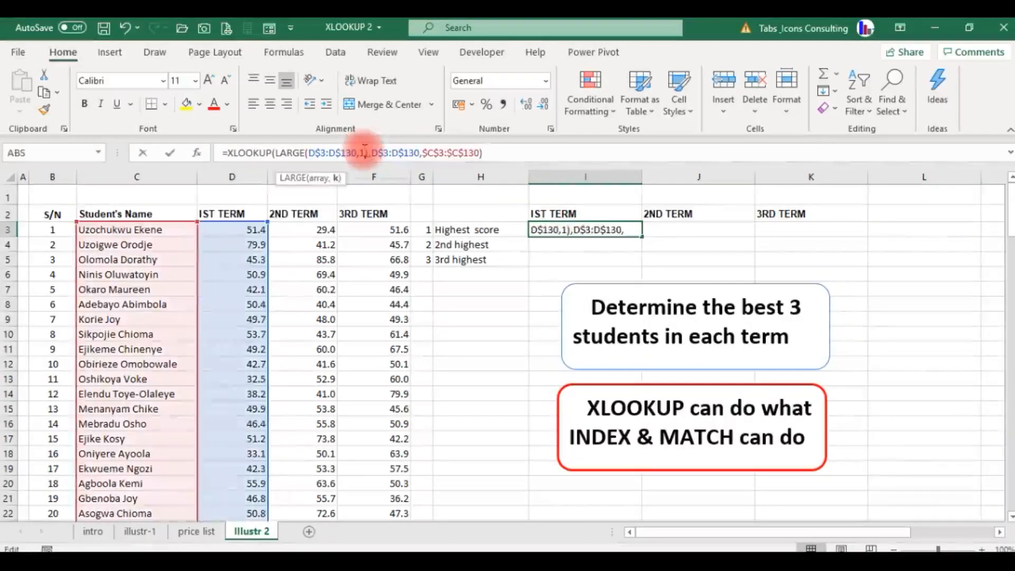
{"action": "key", "text": "BackSpace"}
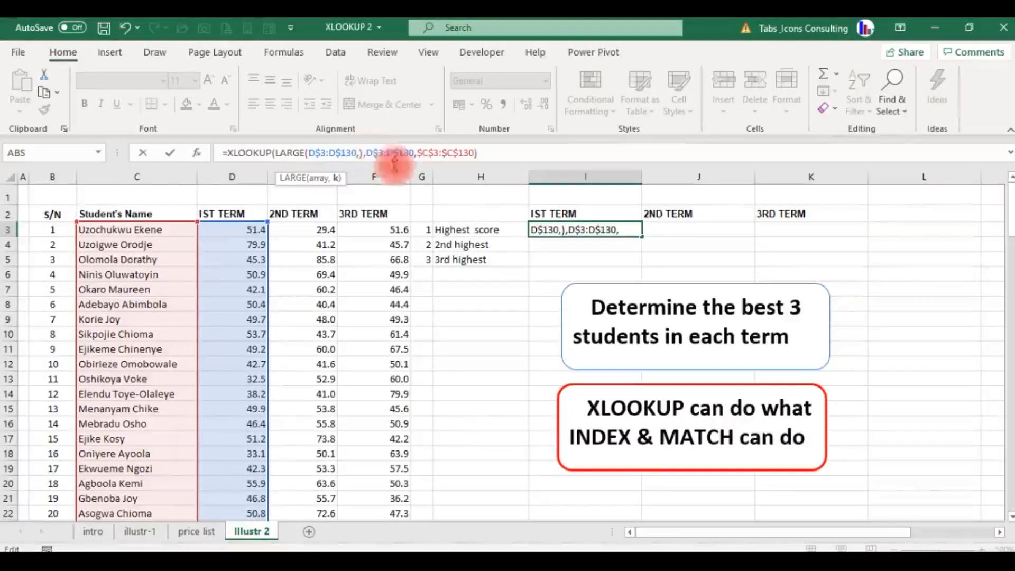
{"action": "left_click", "coordinate": [423, 229]}
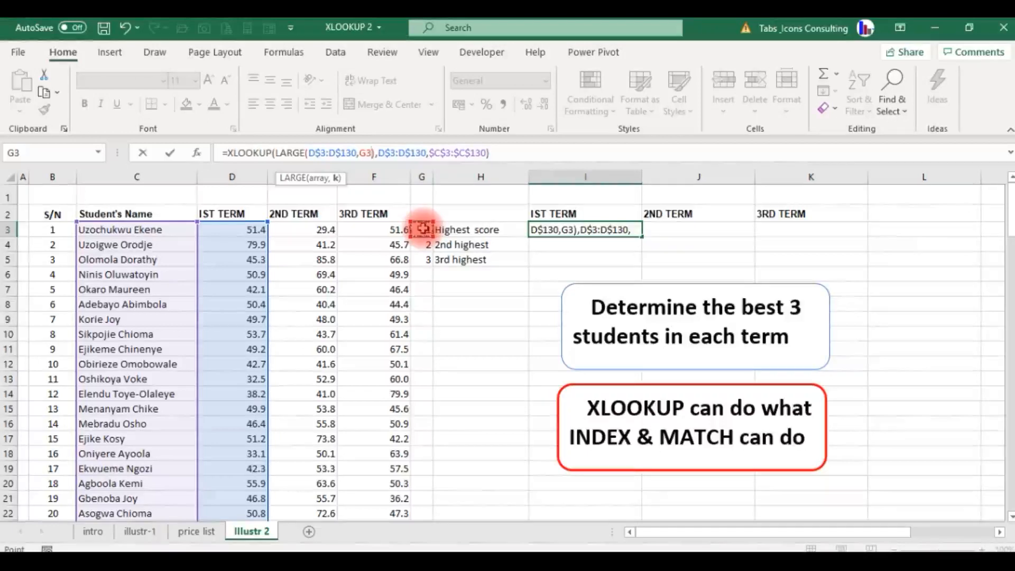
{"action": "key", "text": "F4"}
{"action": "key", "text": "F4"}
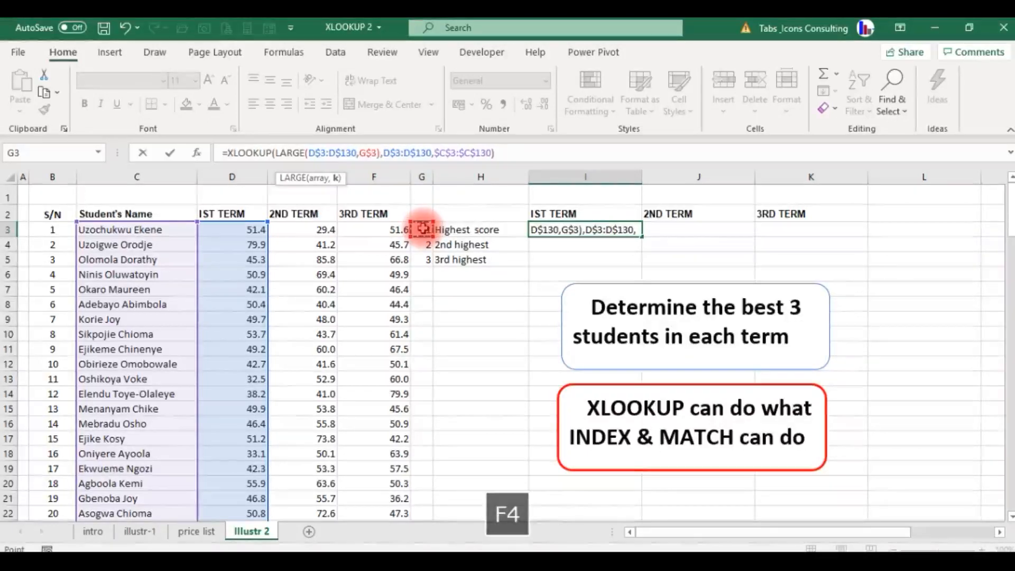
{"action": "key", "text": "F4"}
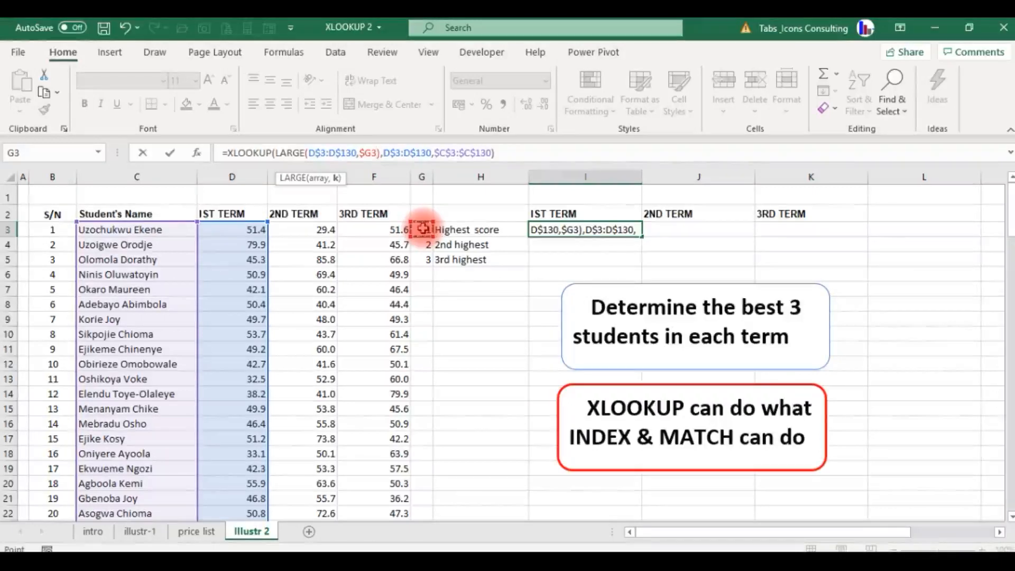
{"action": "key", "text": "Return"}
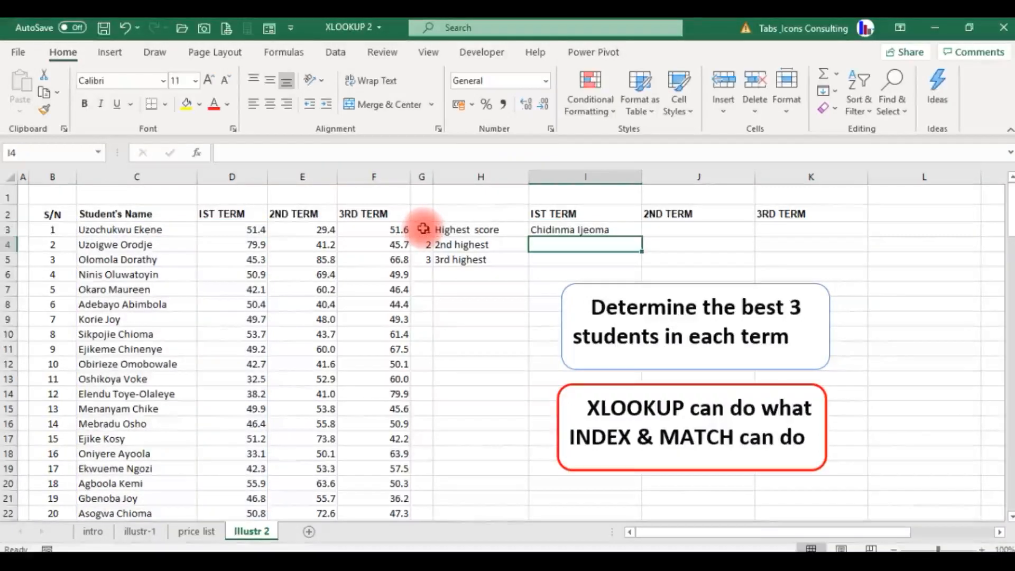
- Fill the I3 formula across and down over I3:K5 for all three terms and rankings
{"action": "key", "text": "Up"}
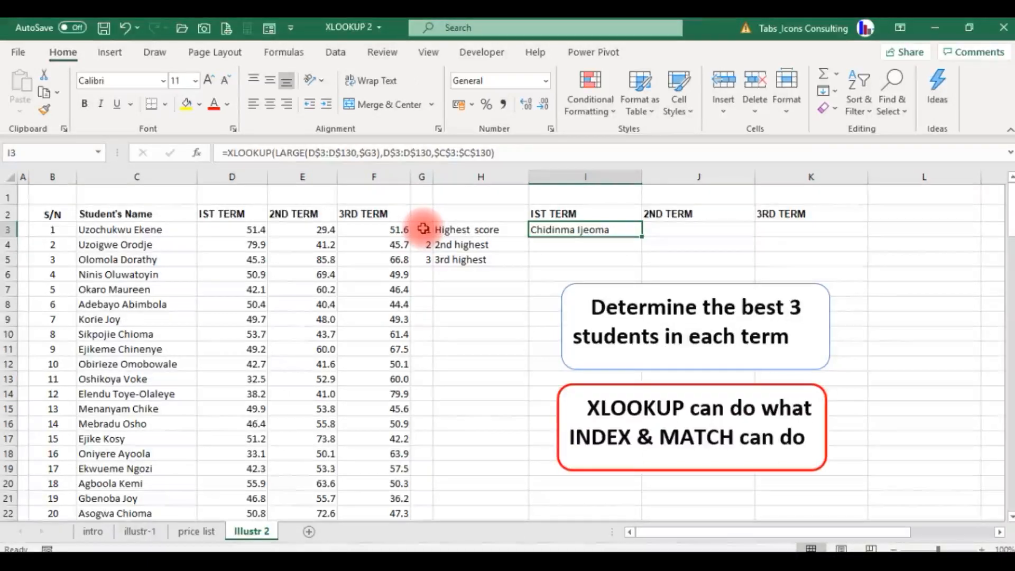
{"action": "key", "text": "shift+Right"}
{"action": "key", "text": "shift+Right"}
{"action": "key", "text": "shift+Down"}
{"action": "key", "text": "shift+Down"}
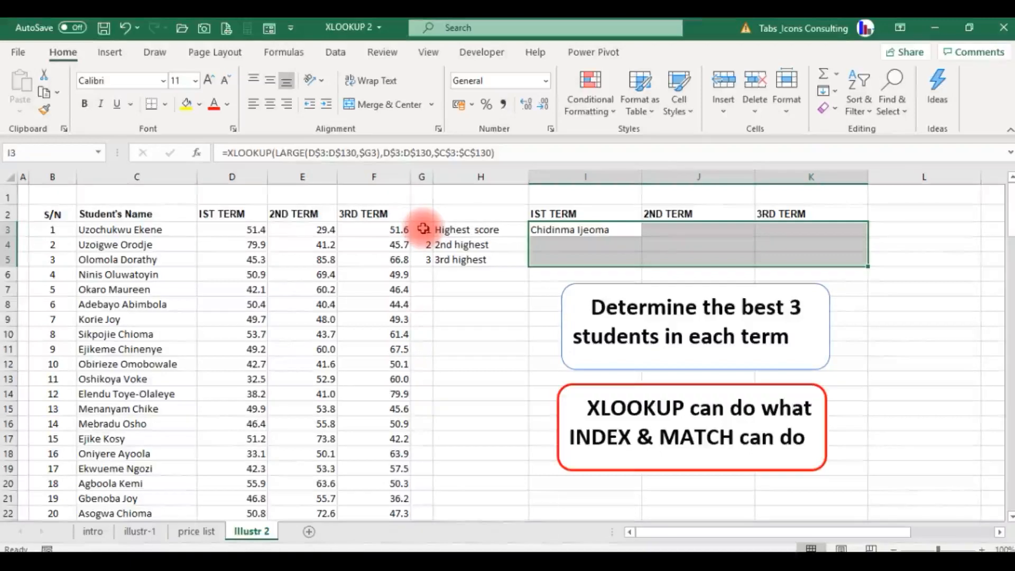
{"action": "key", "text": "ctrl+r"}
{"action": "key", "text": "ctrl+d"}
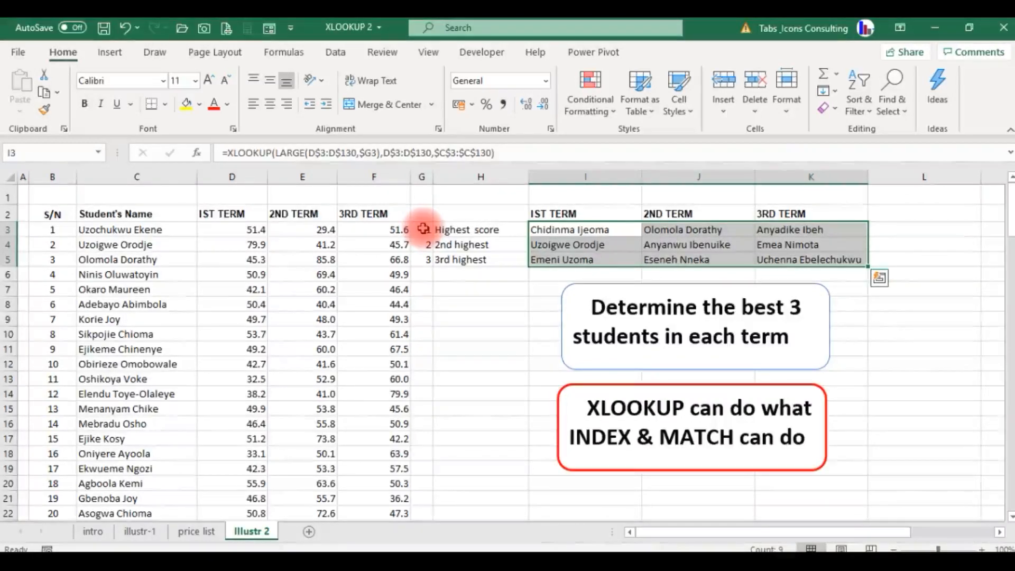
- Check the filled 1ST TERM and 2ND TERM formulas in rows 3 to 5, including their $G rank references
{"action": "key", "text": "Down"}
{"action": "key", "text": "Down"}
{"action": "key", "text": "Down"}
{"action": "key", "text": "Up"}
{"action": "key", "text": "Up"}
{"action": "key", "text": "Up"}
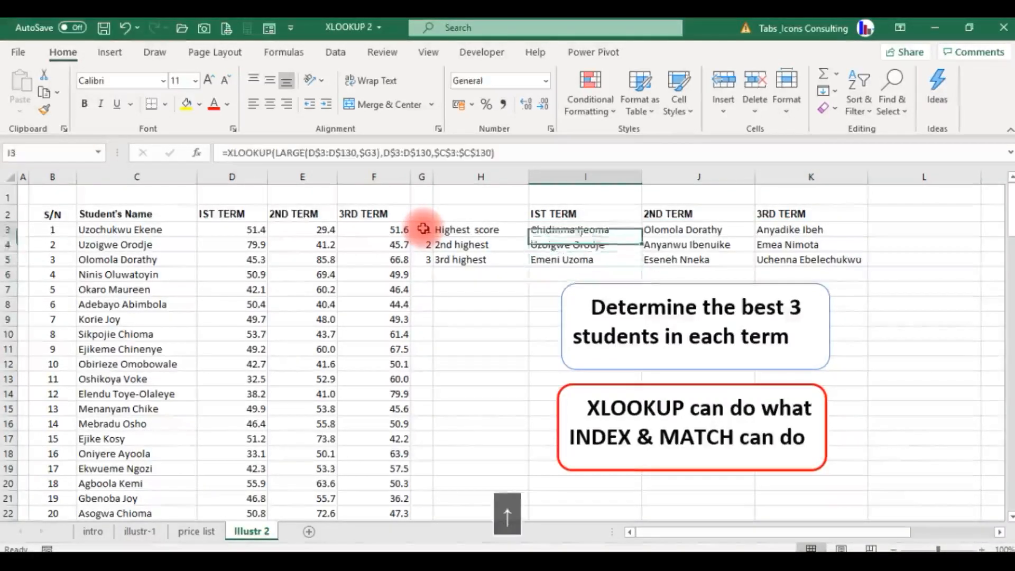
{"action": "key", "text": "Down"}
{"action": "key", "text": "Down"}
{"action": "key", "text": "Up"}
{"action": "key", "text": "Right"}
{"action": "key", "text": "Down"}
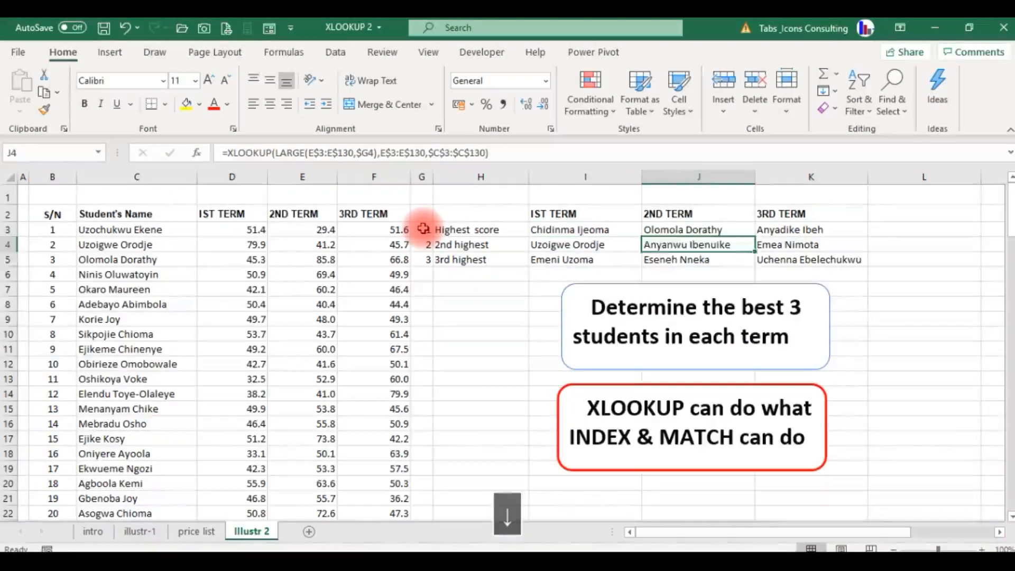
{"action": "key", "text": "Down"}
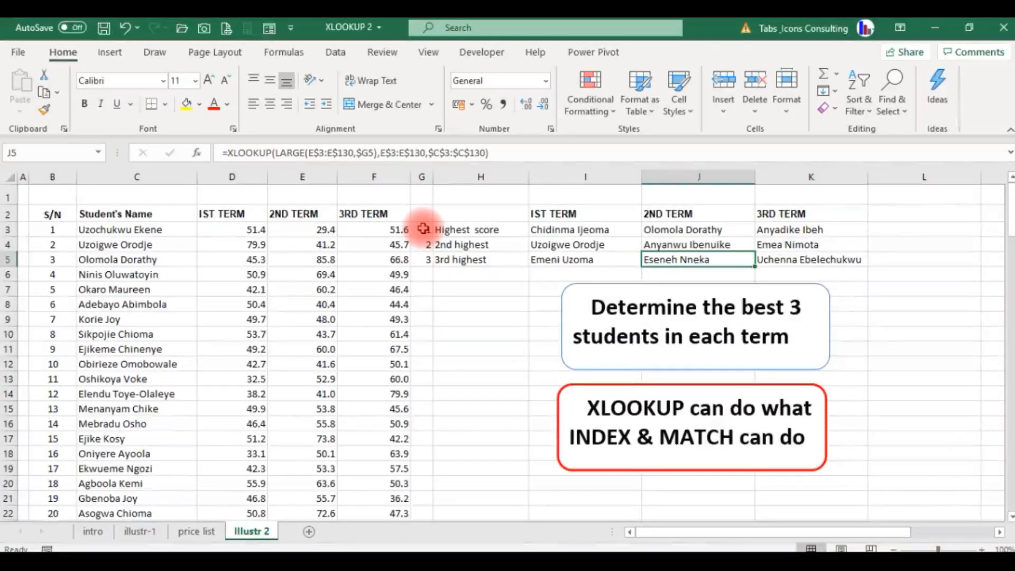